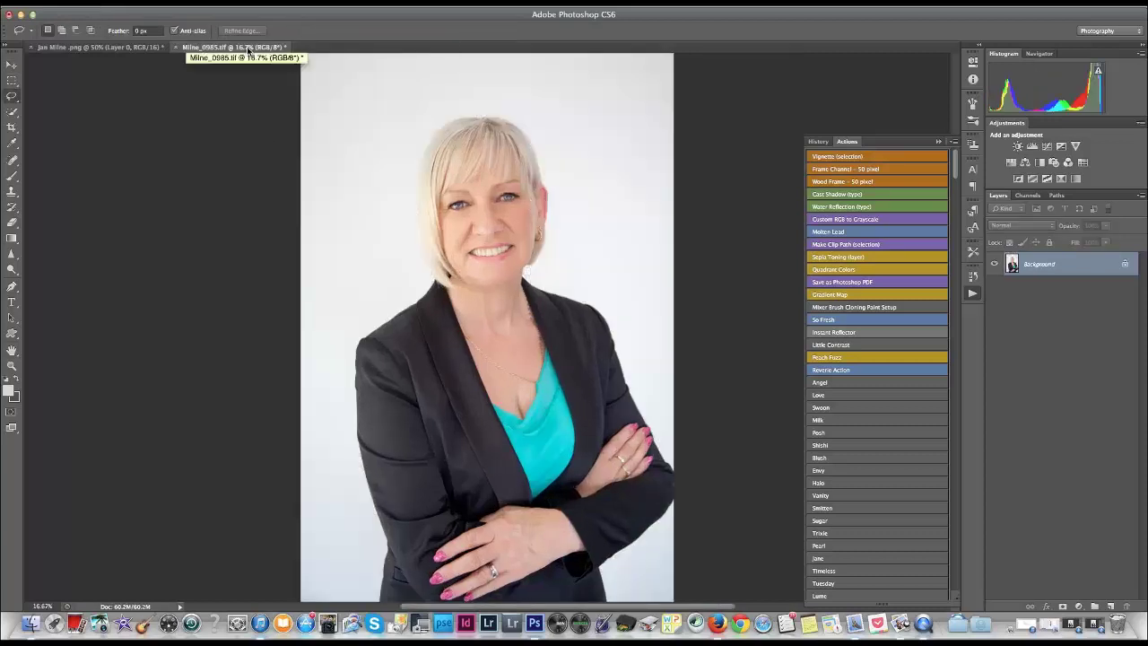
Start a new document named Milne Head portrait, sized 3744 × 5616 px.
left_click(100, 2)
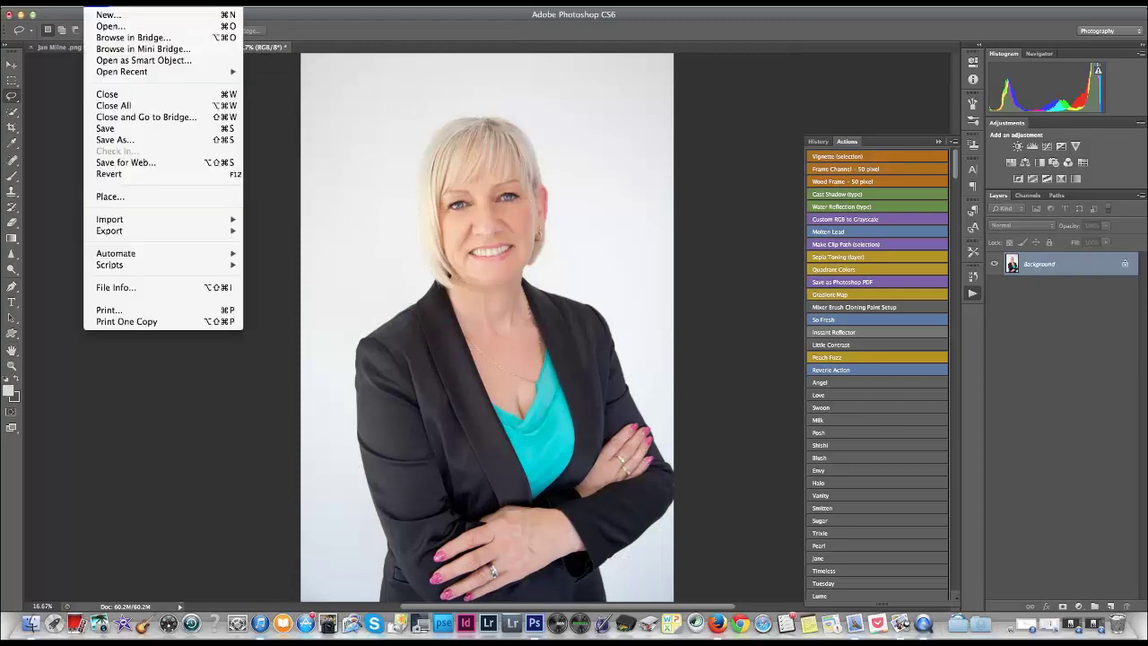
left_click(101, 16)
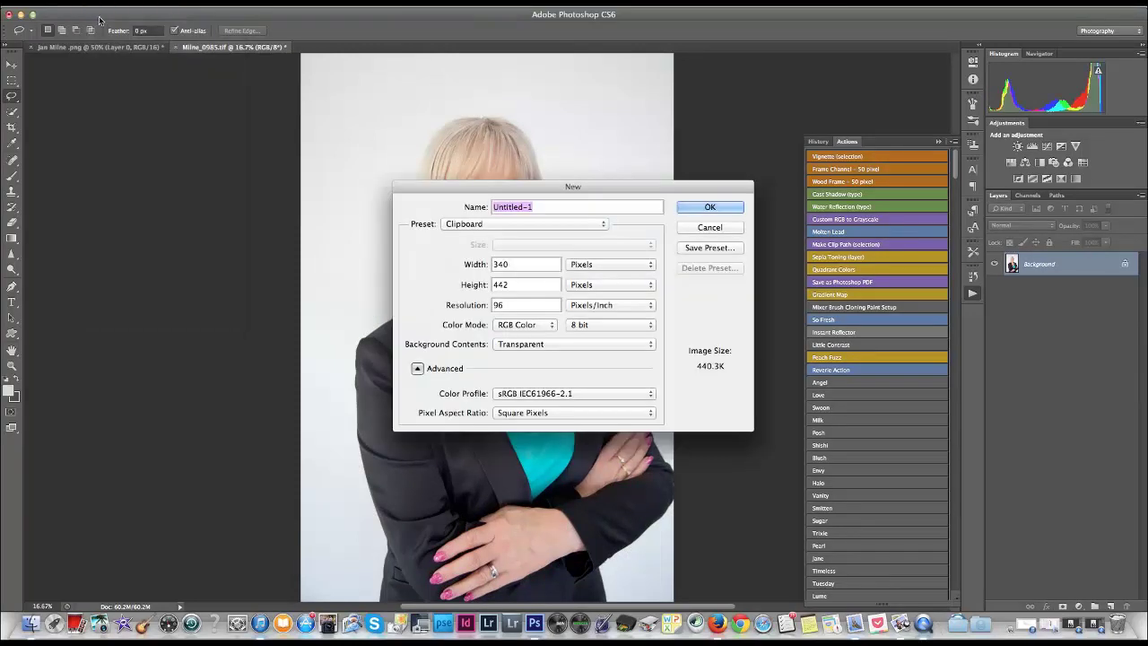
type("Milne Head portrait")
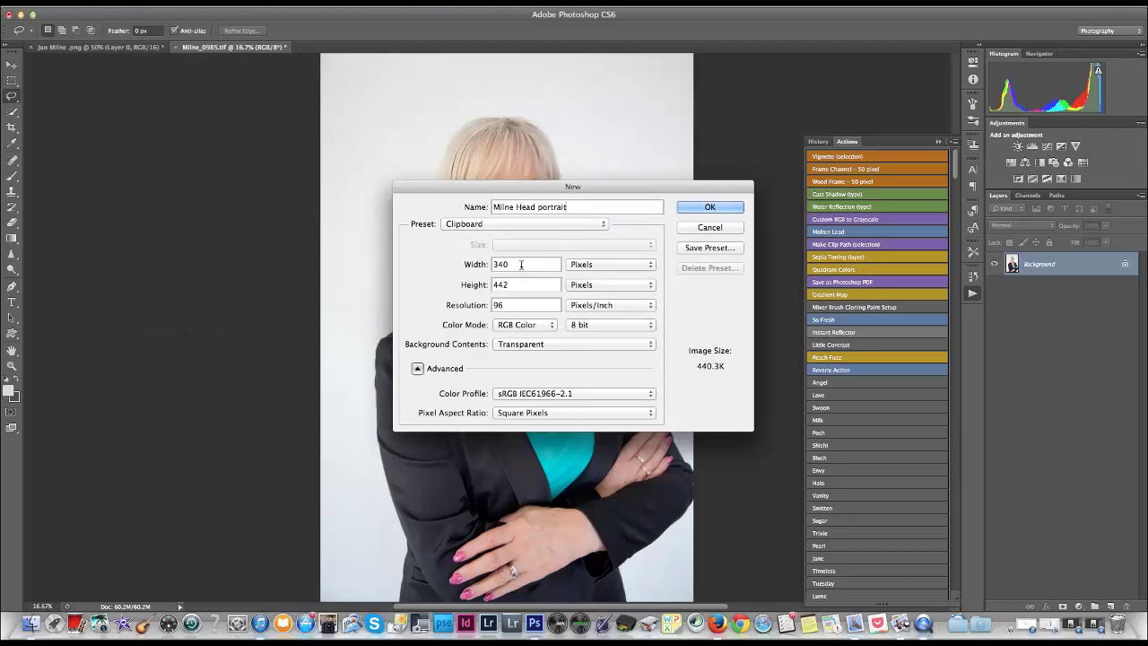
key("Tab")
type("3744")
key("Tab")
type("5616")
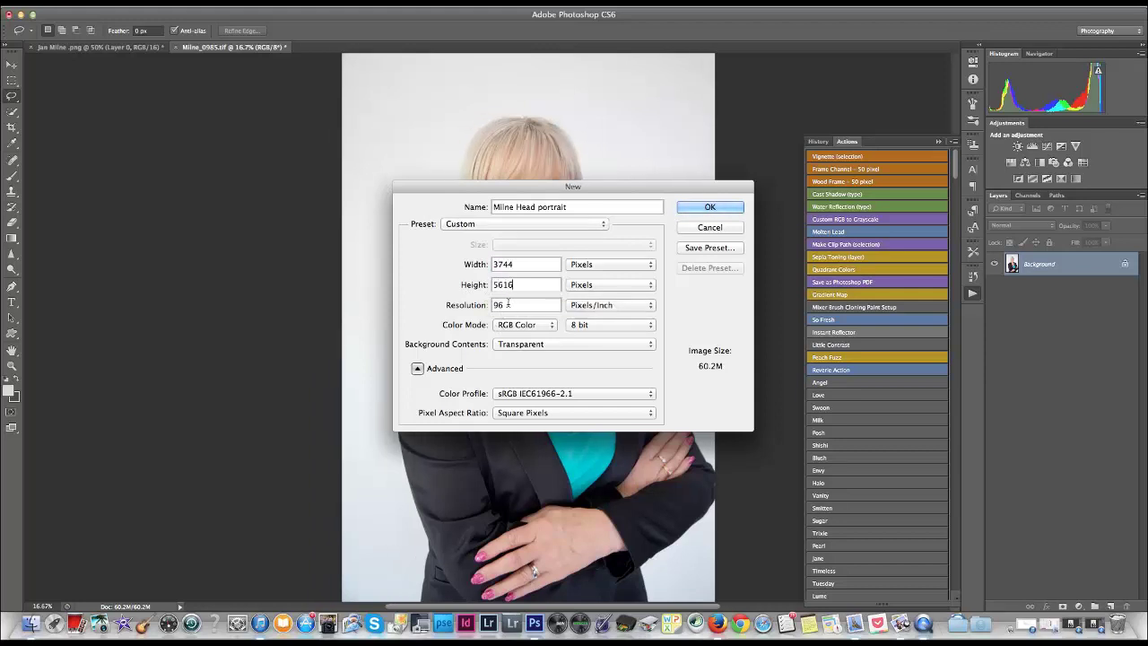
Keep a transparent background, sRGB IEC61966-2.1 profile and square pixels, and create the document.
left_click(519, 346)
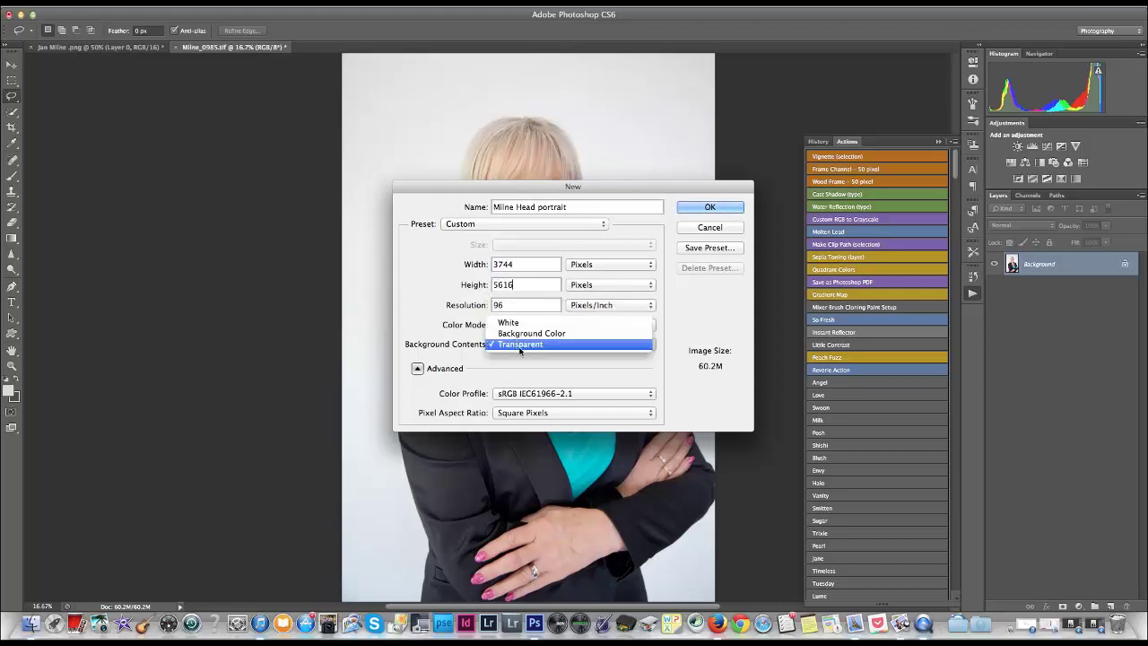
left_click(519, 346)
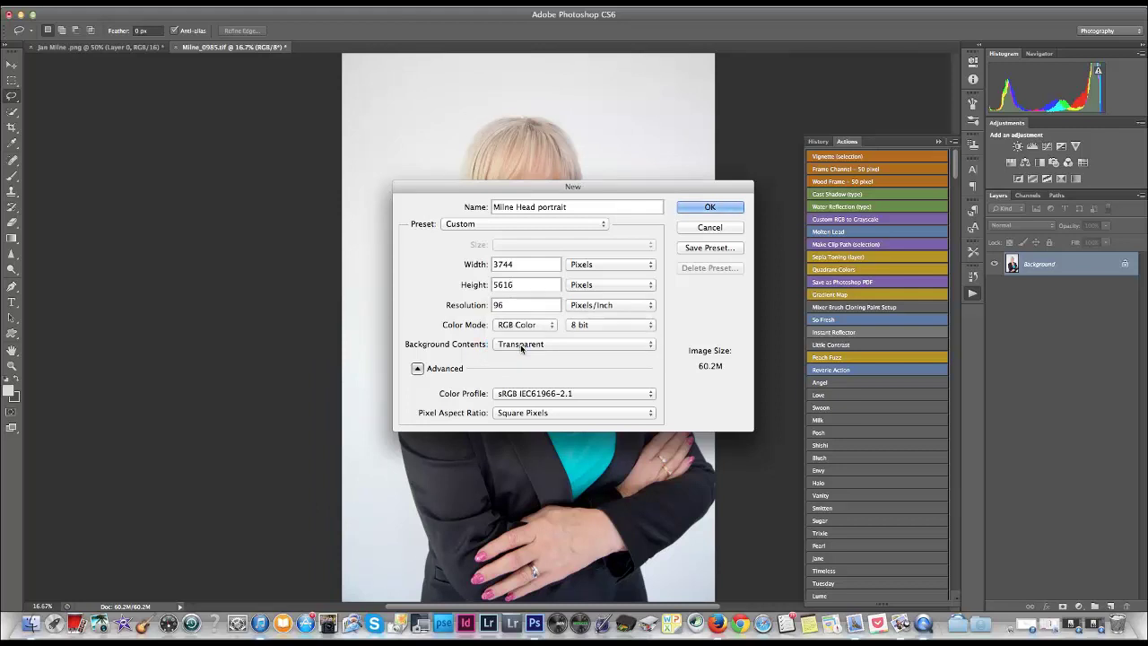
left_click(570, 393)
left_click(571, 394)
left_click(572, 412)
left_click(572, 412)
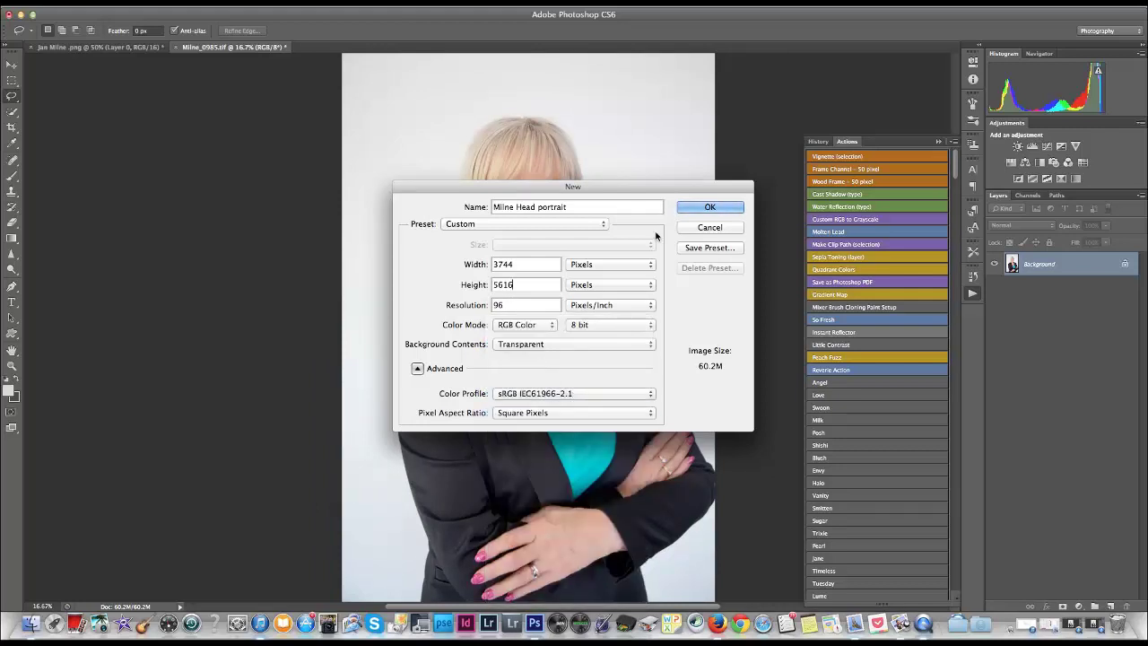
left_click(710, 208)
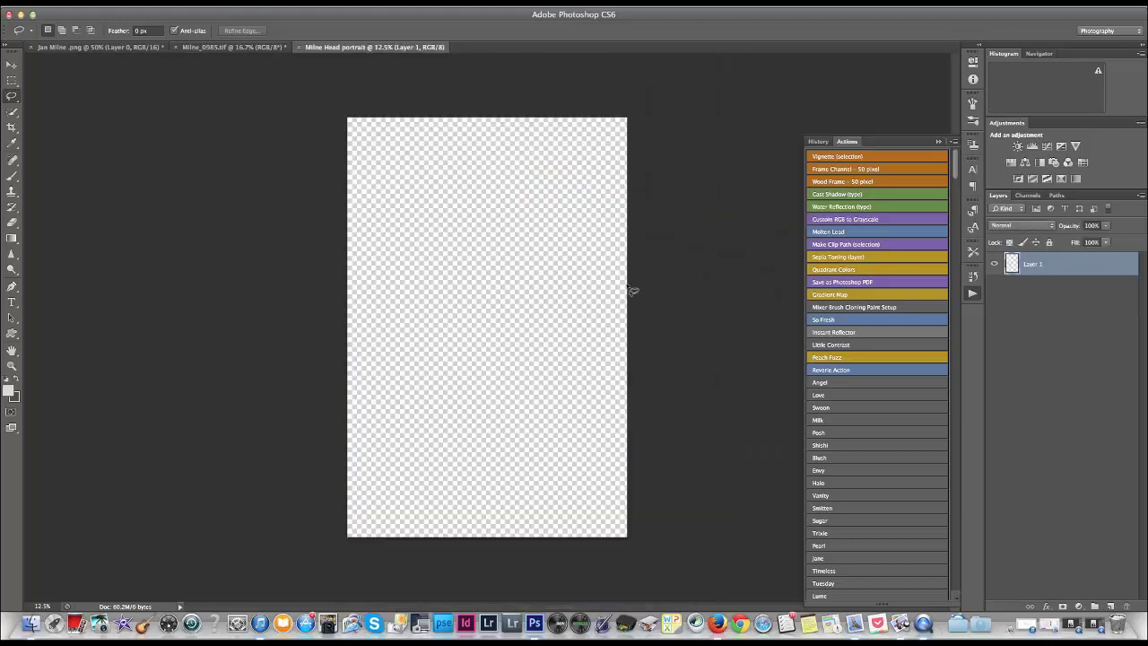
Pick the Magnetic Lasso and return to Milne_0985.tif, scrolled to the photo's bottom edge.
left_click(11, 97)
left_click(38, 118)
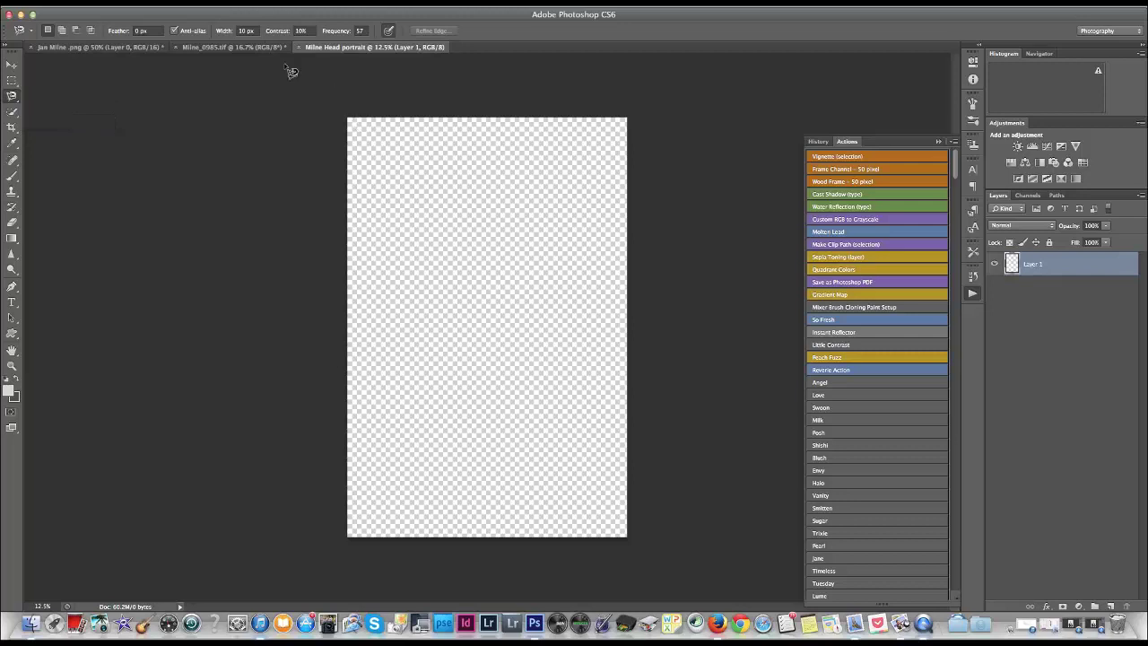
left_click(233, 47)
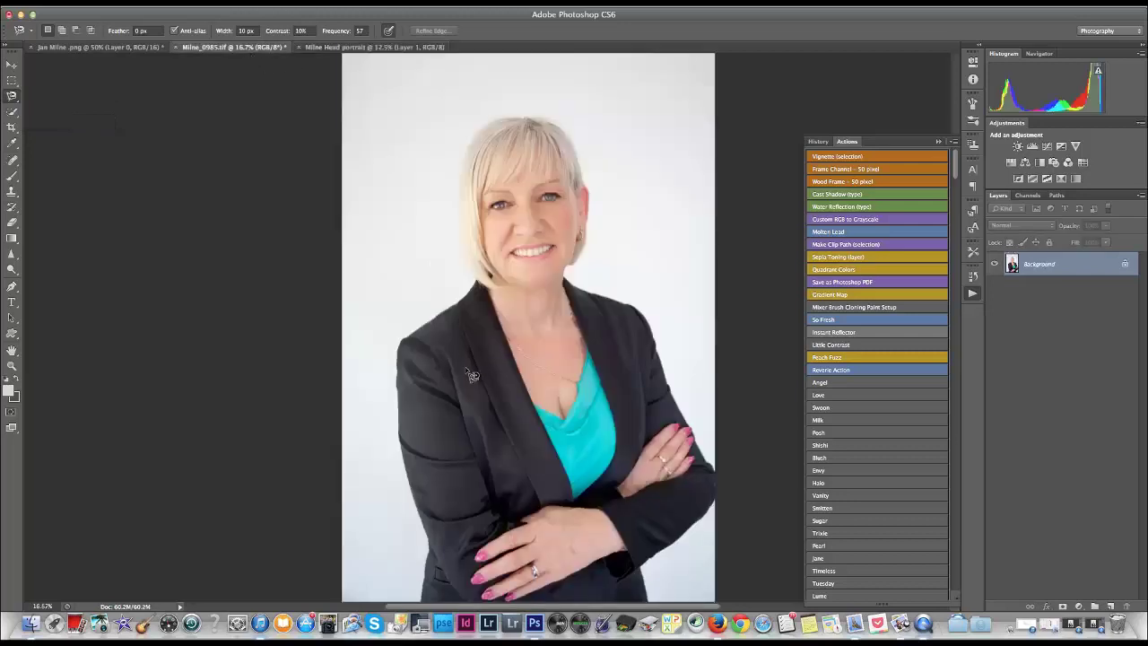
scroll(473, 374, "down", 3)
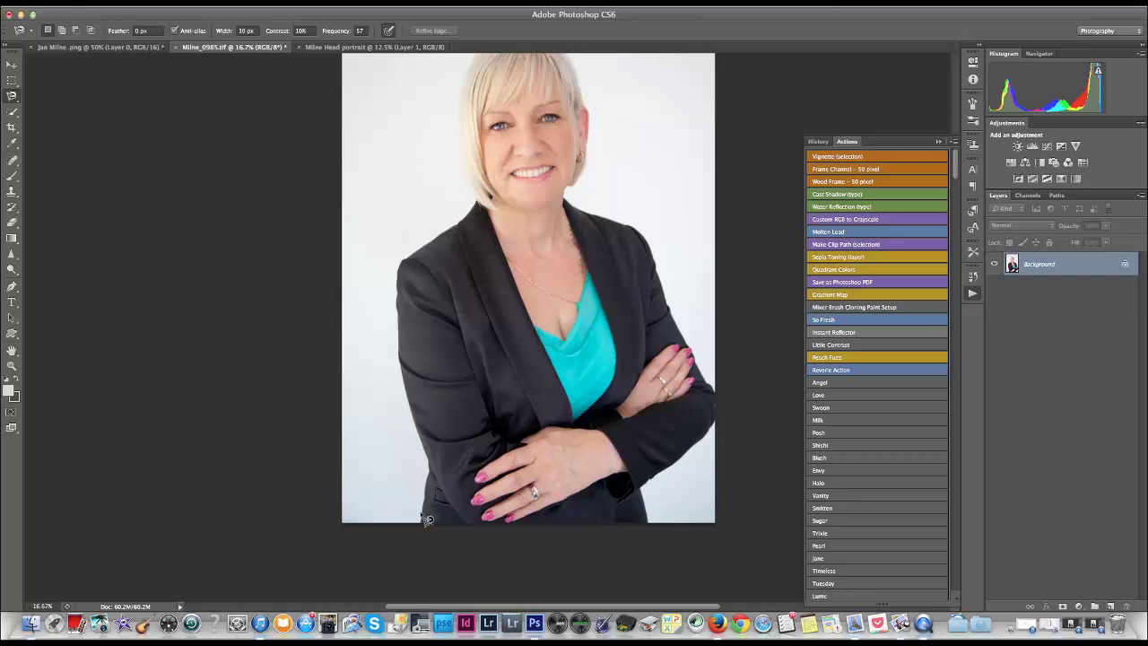
scroll(427, 525, "left", 3)
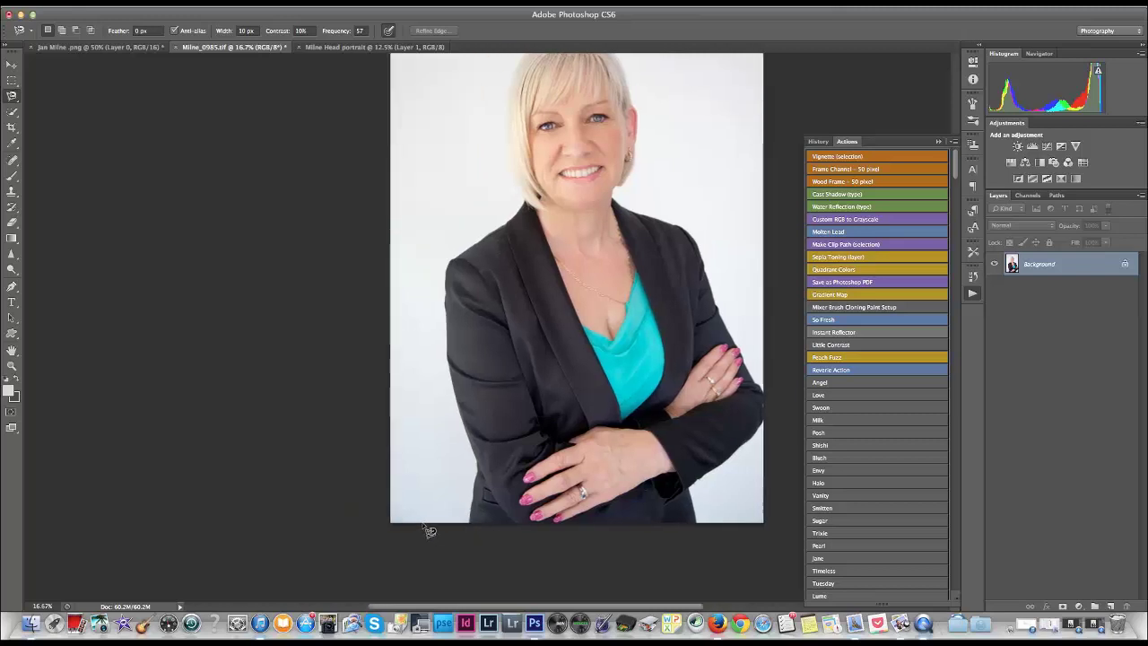
scroll(412, 530, "left", 3)
scroll(400, 530, "right", 5)
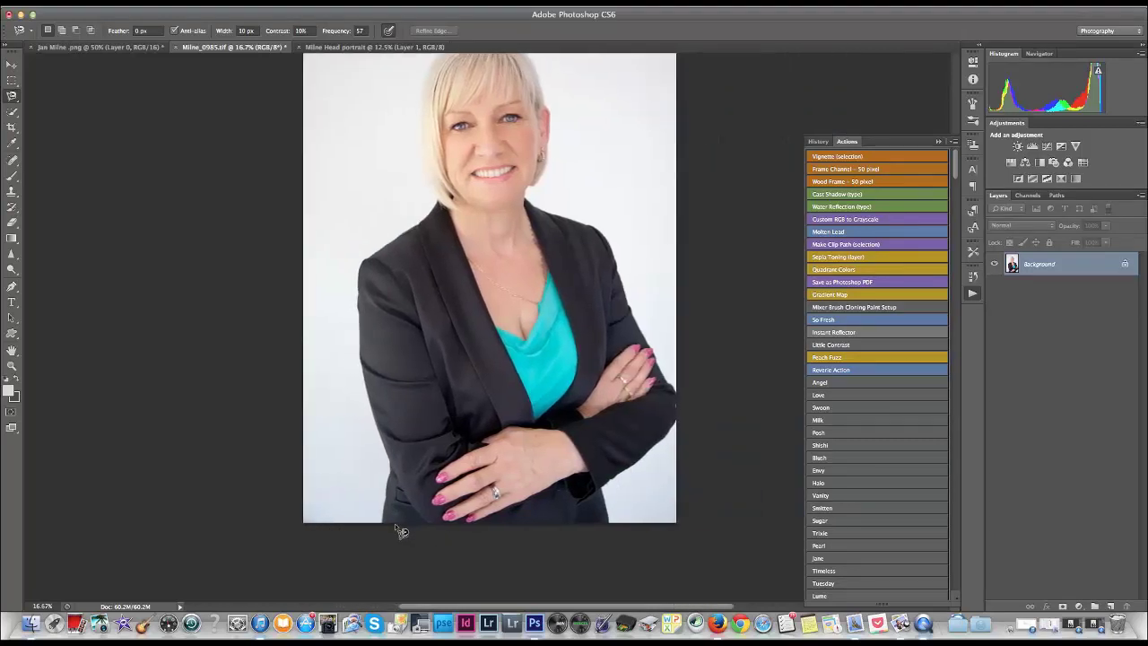
scroll(394, 531, "right", 2)
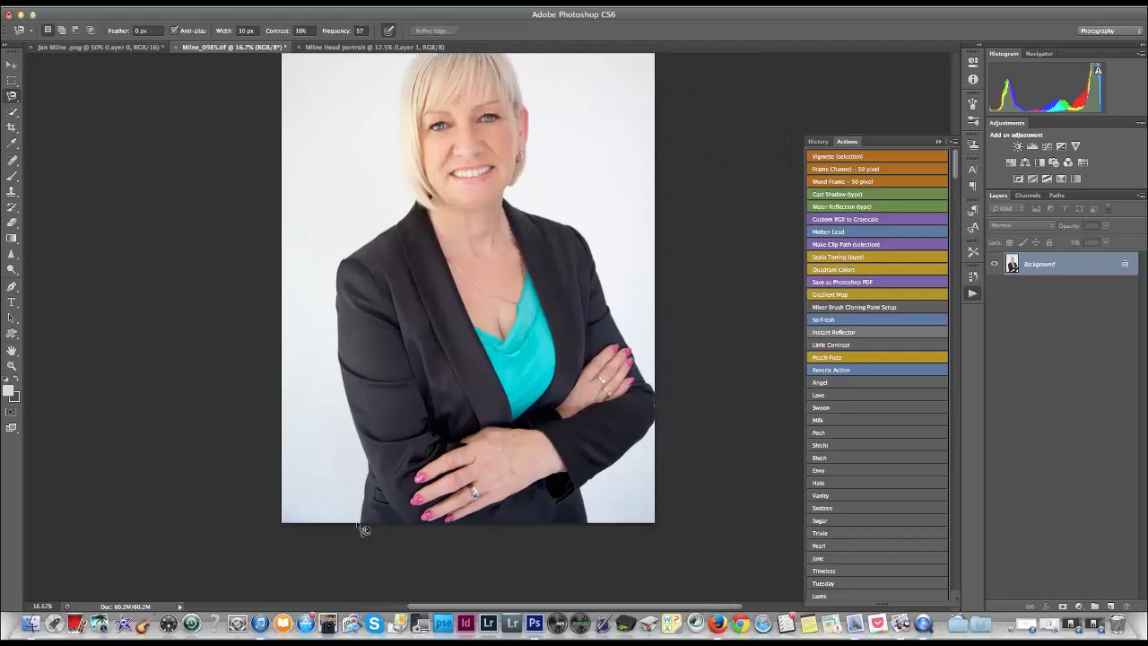
scroll(364, 528, "up", 2)
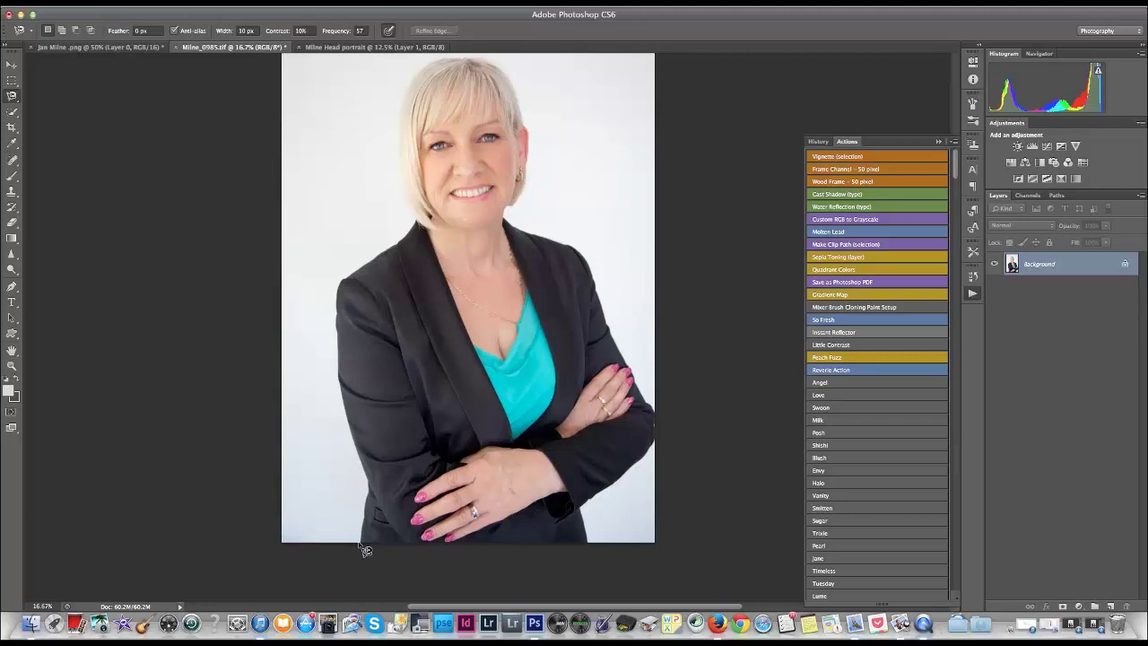
Trace the Magnetic Lasso from the bottom edge around the woman's hair and body, closing the path.
left_click(360, 541)
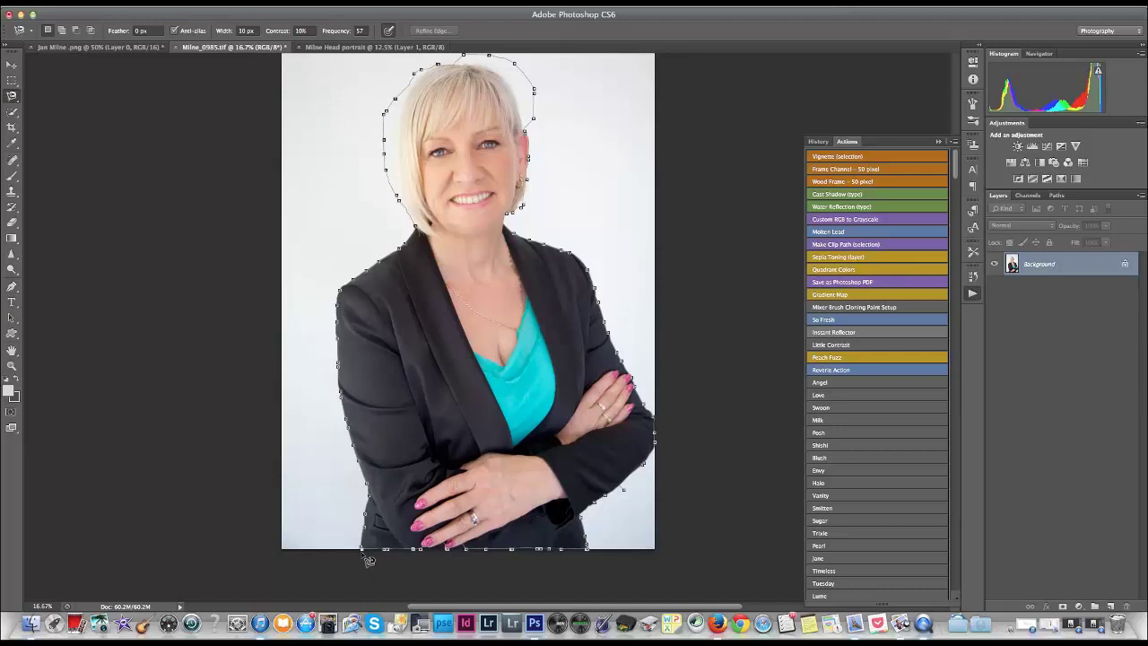
left_click(369, 558)
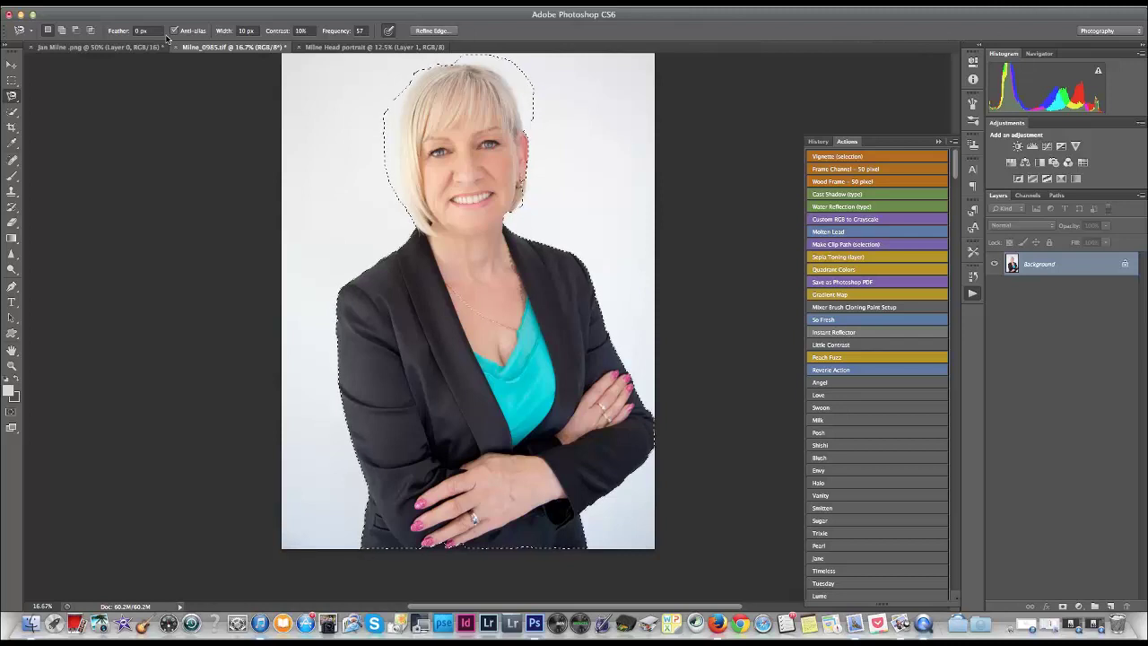
Copy the selected woman and paste her into the Milne Head portrait document.
left_click(125, 2)
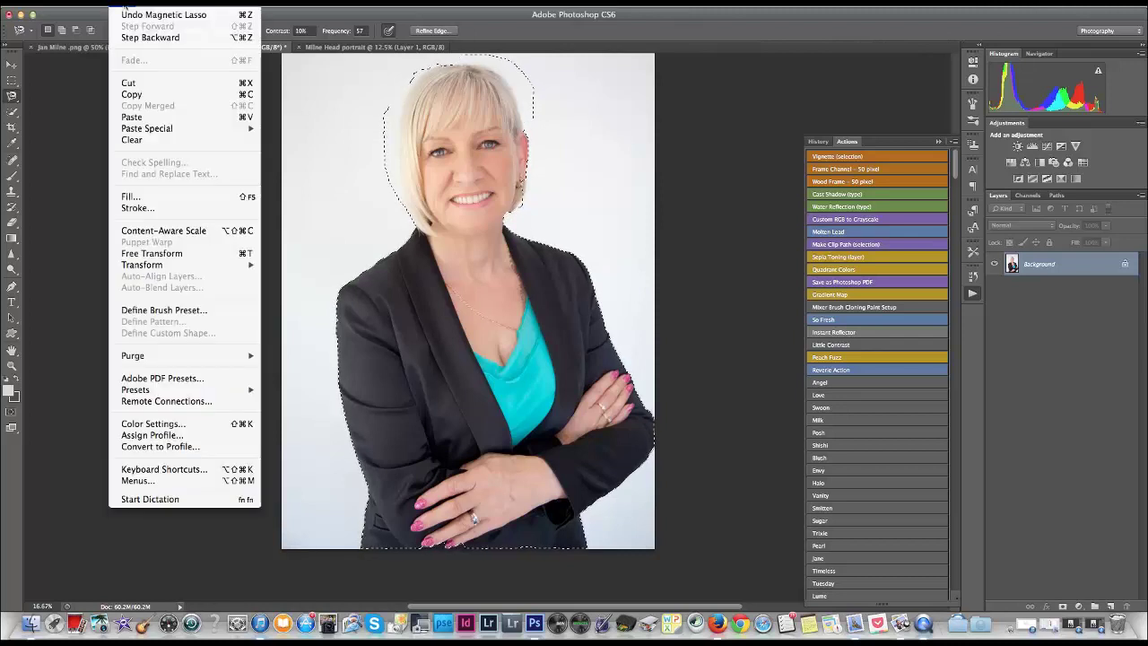
left_click(160, 95)
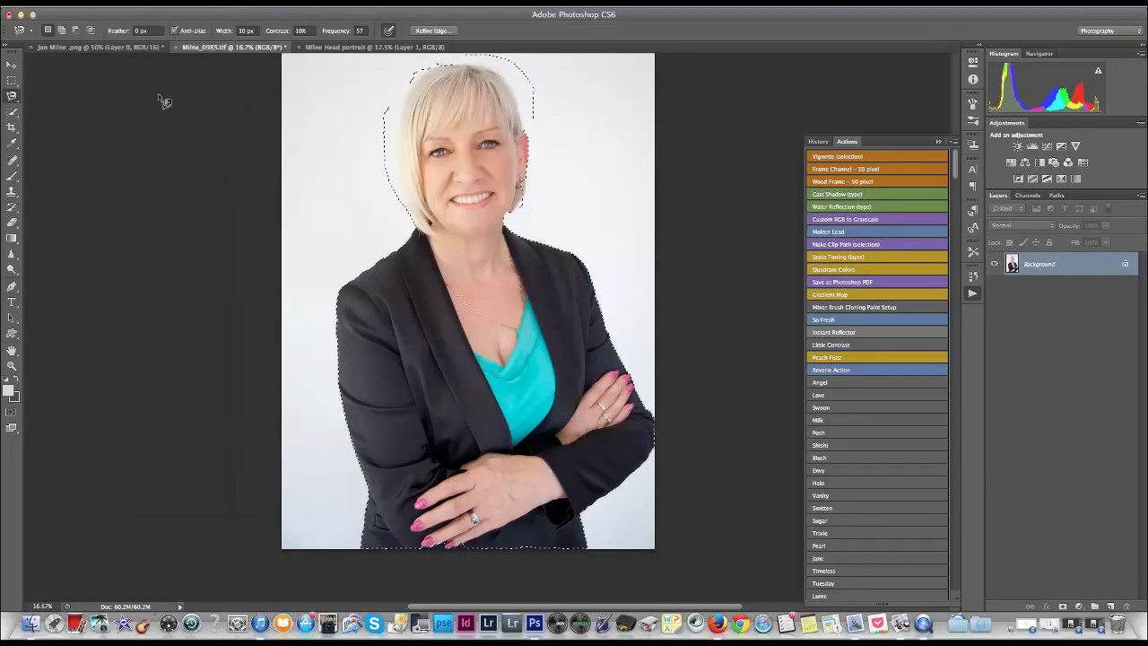
left_click(355, 46)
left_click(126, 2)
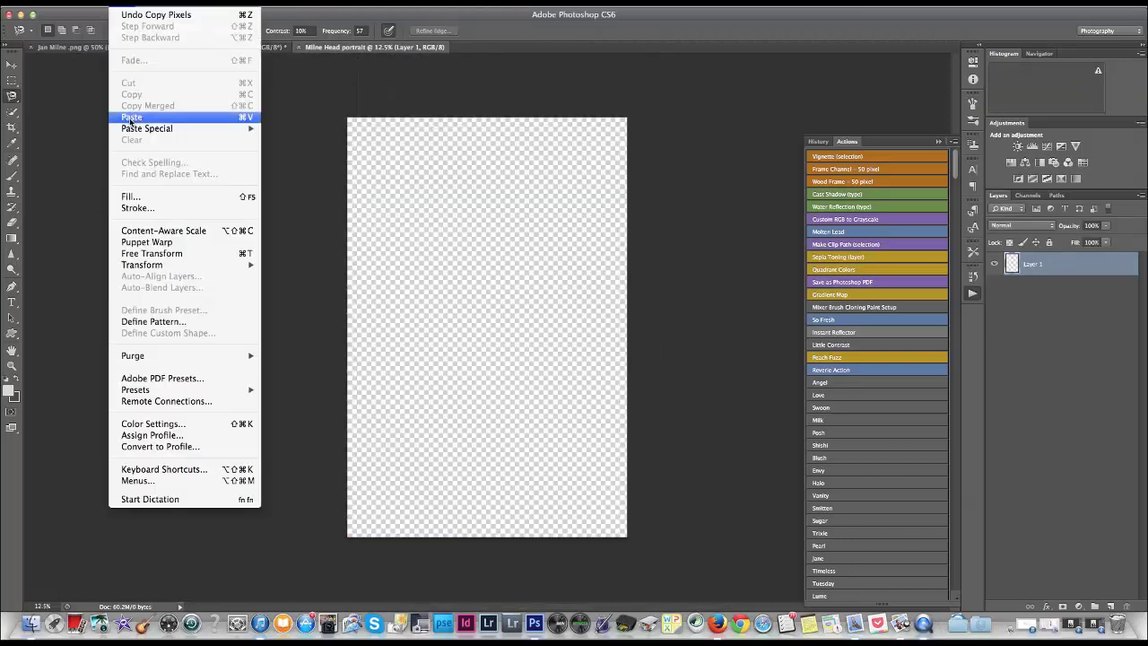
left_click(130, 118)
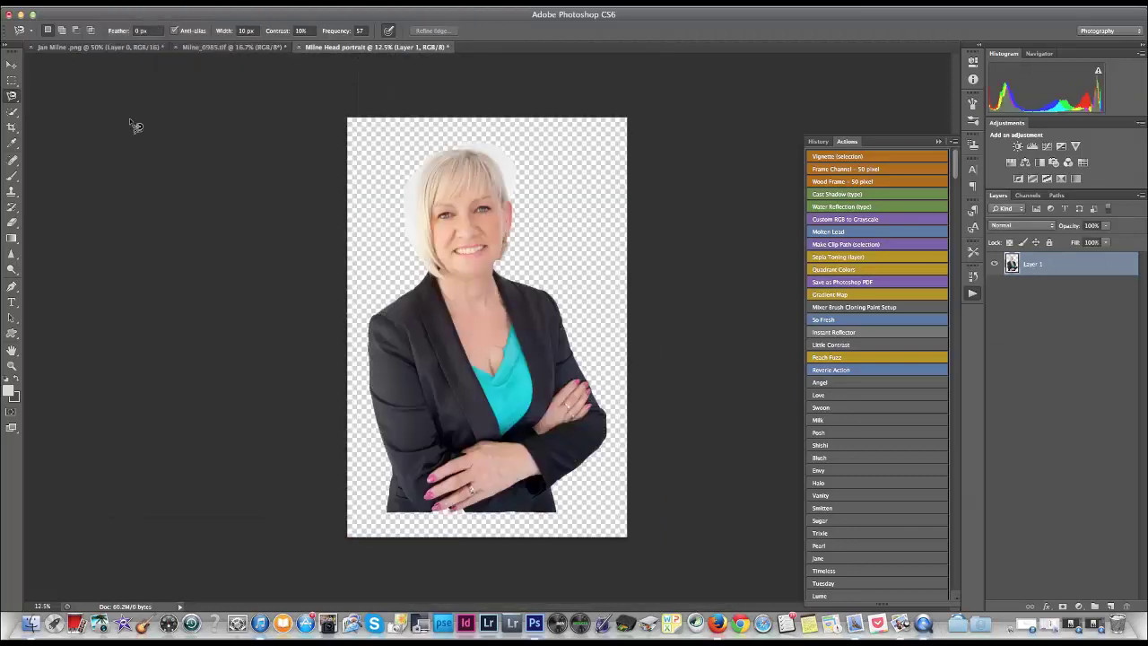
Nudge the pasted woman slightly down with the Move Tool and zoom in.
left_click(12, 65)
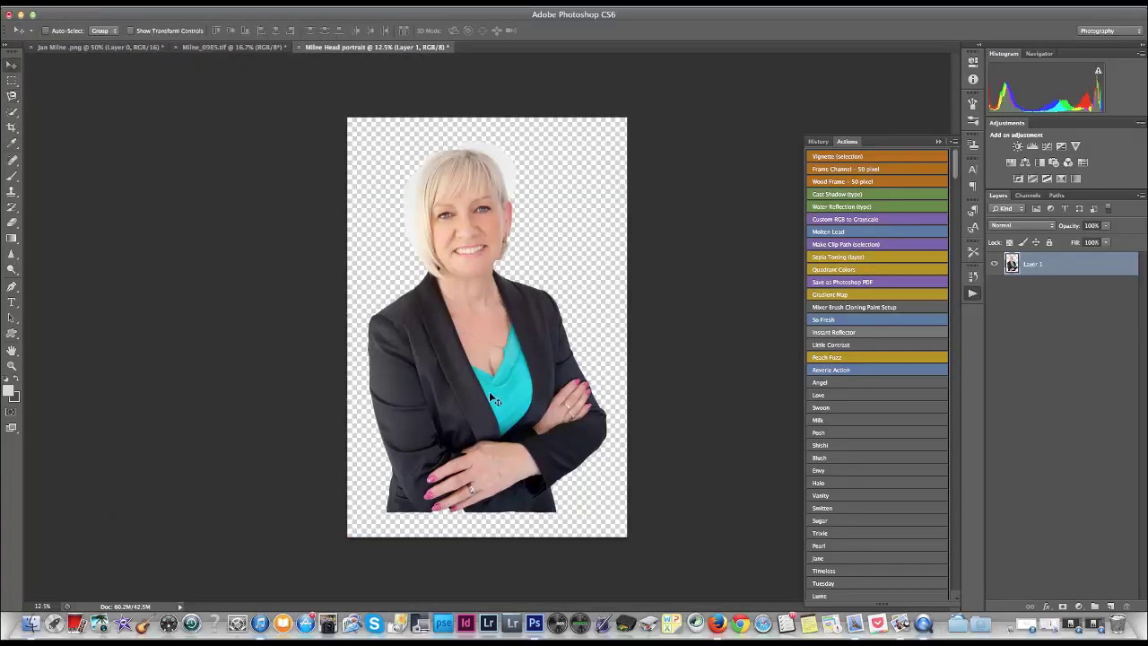
left_click_drag(490, 395, 489, 430)
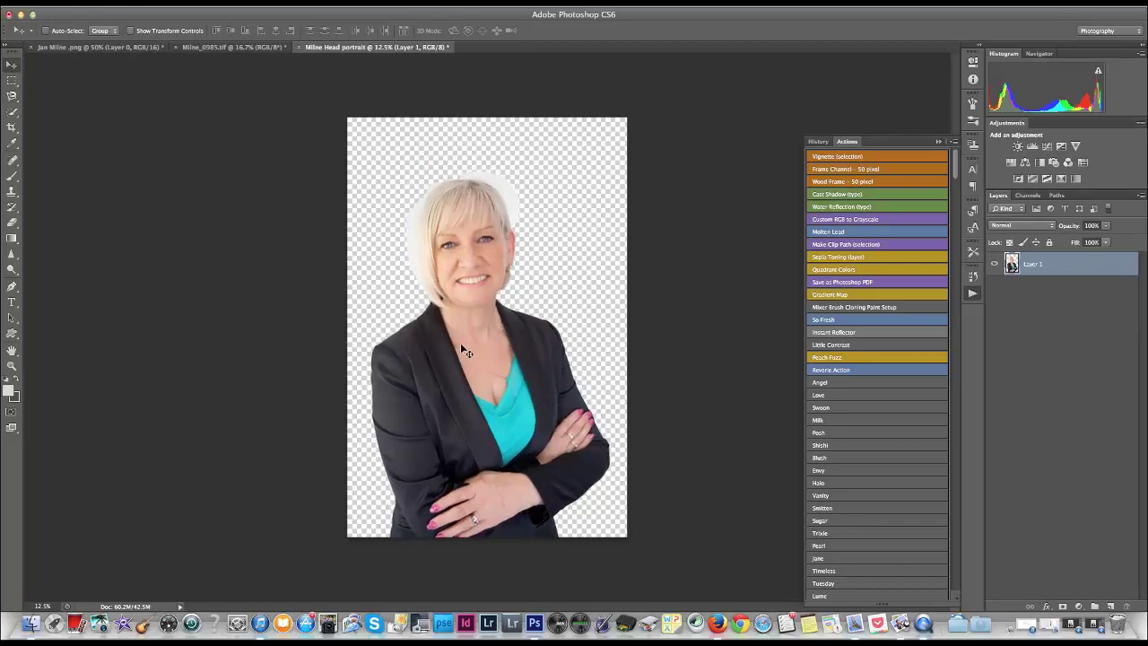
key("super+equal")
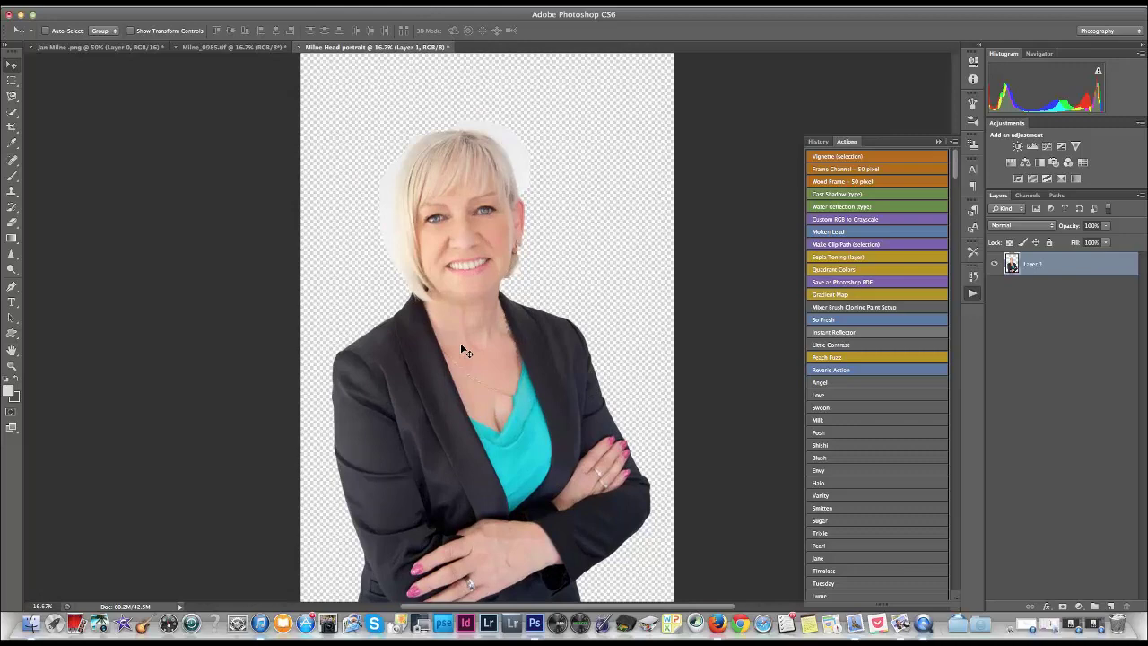
Zoom in and cut away a halo along the top of the hair with the freehand Lasso.
key("super+equal")
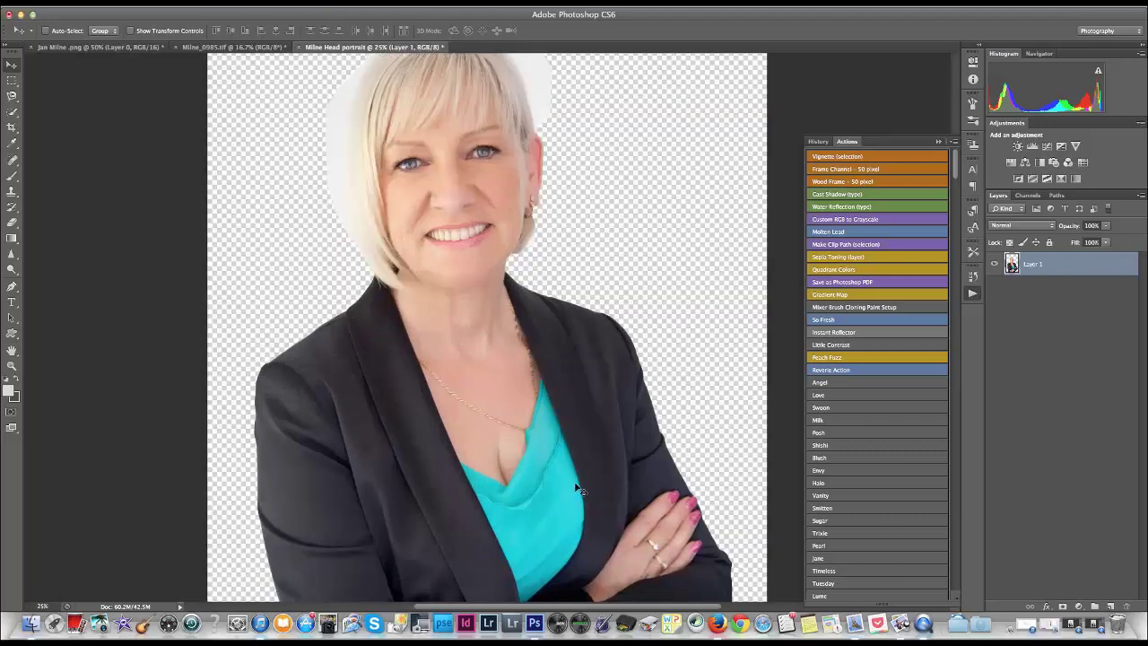
scroll(544, 408, "up", 5)
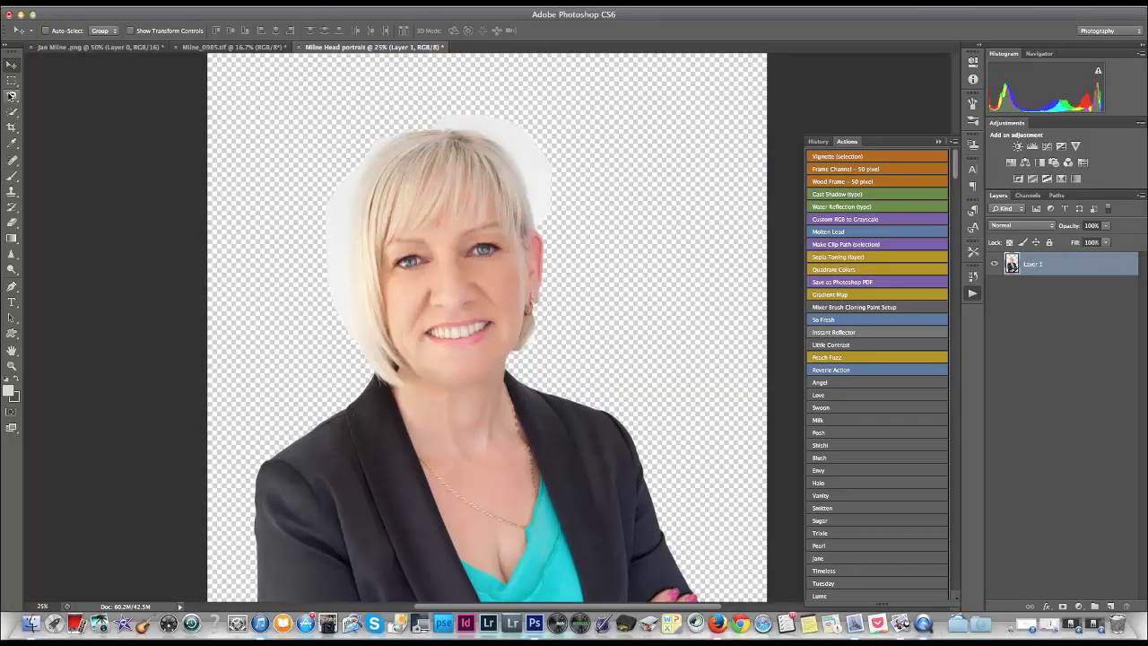
left_click(11, 95)
left_click(53, 97)
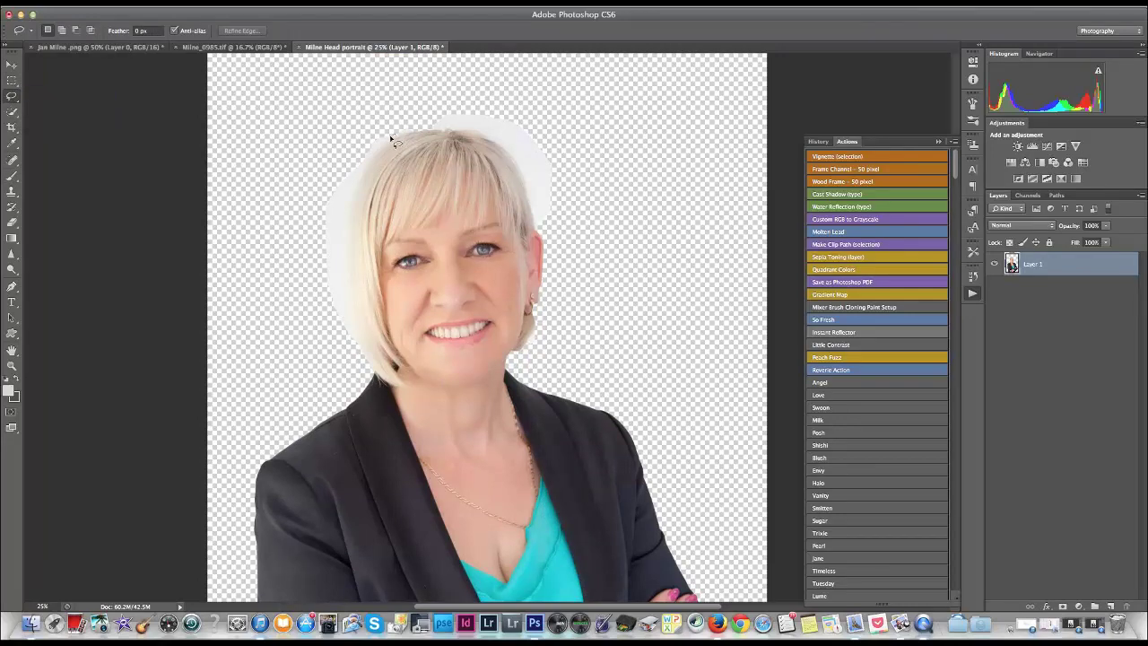
mouse_move(391, 138)
left_mouse_down()
mouse_move(355, 188)
mouse_move(332, 175)
mouse_move(352, 143)
mouse_move(408, 135)
left_mouse_up()
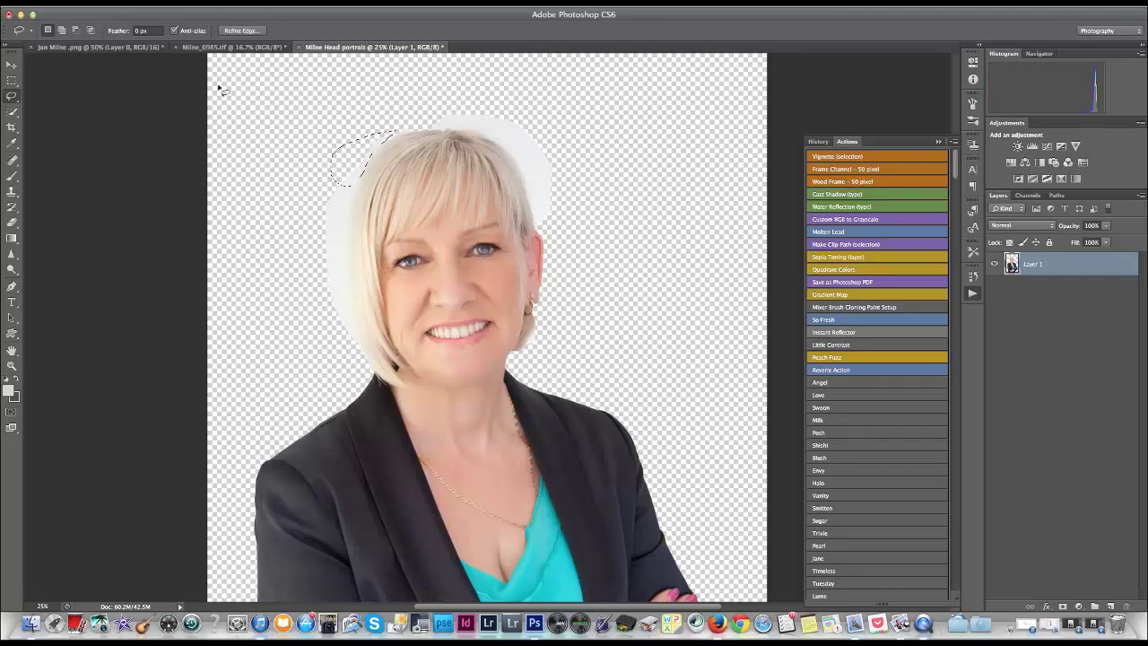
left_click(119, 11)
left_click(127, 83)
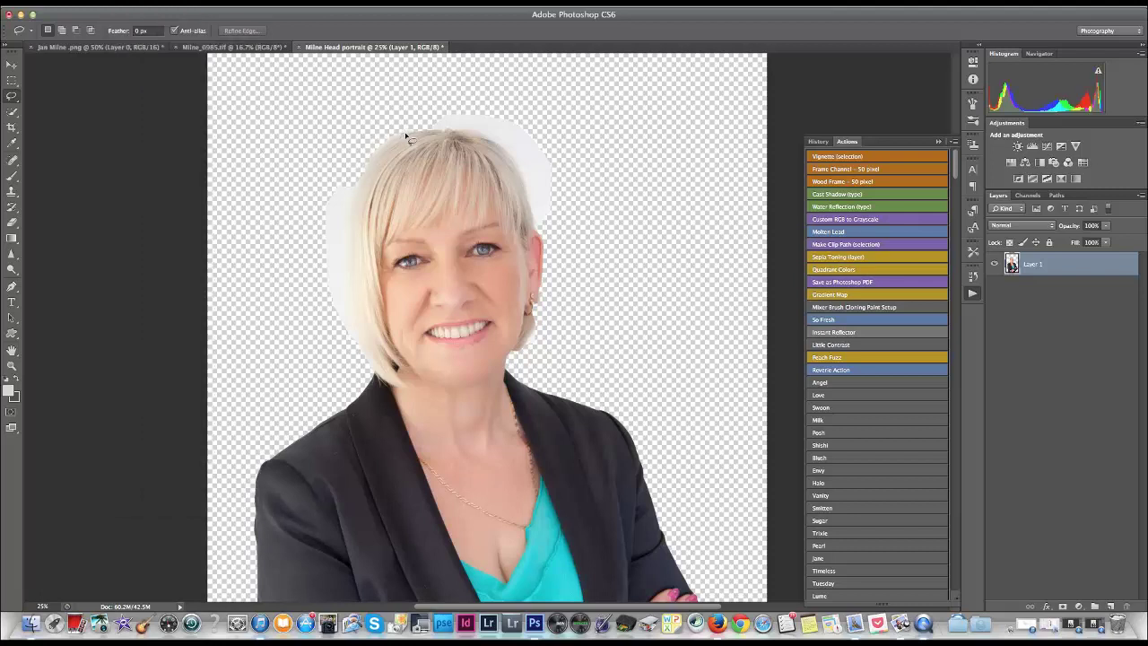
Cut away a small patch at the hair top and the halo left of the hair.
left_click_drag(399, 131, 401, 132)
left_click(124, 11)
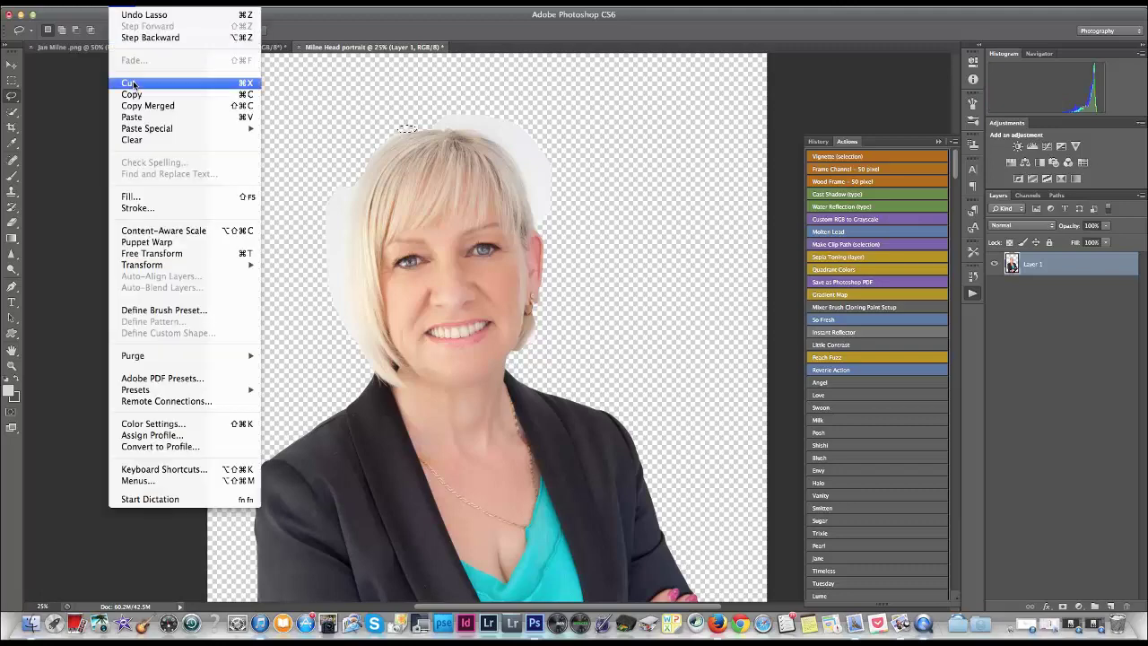
left_click(131, 83)
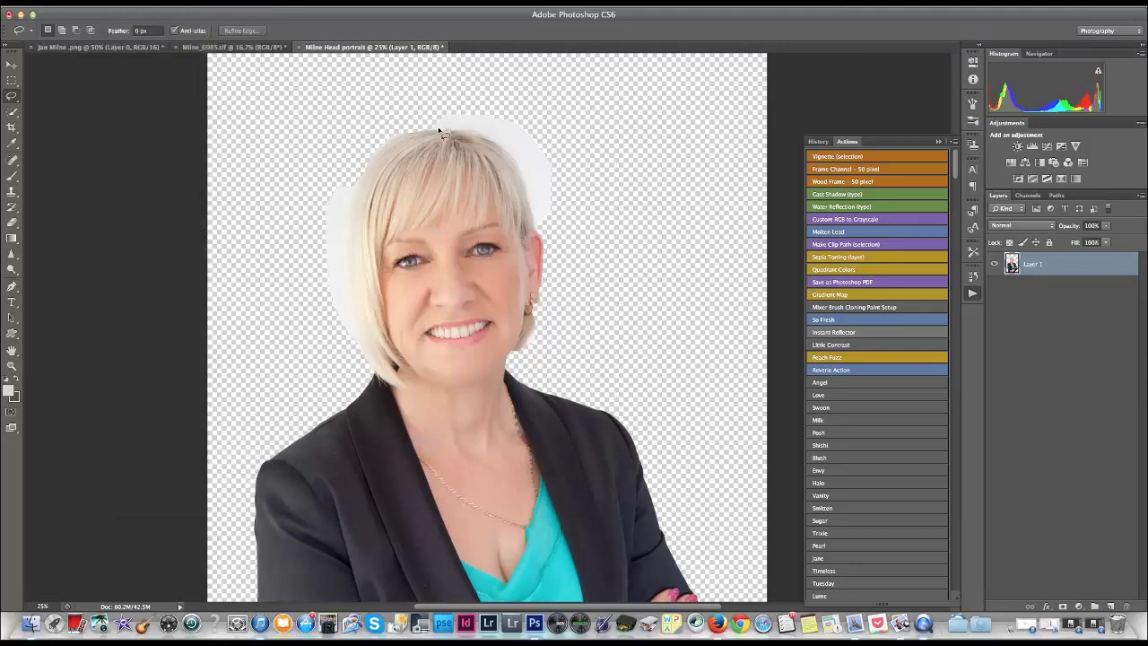
mouse_move(359, 179)
left_mouse_down()
mouse_move(355, 206)
mouse_move(356, 181)
left_mouse_up()
scroll(358, 269, "down", 1)
left_click(123, 11)
left_click(131, 84)
Lasso and cut (Cmd+X) the white halos above and to the right of the hair.
left_click_drag(450, 119, 421, 109)
key("super+x")
left_click_drag(529, 176, 527, 172)
key("super+x")
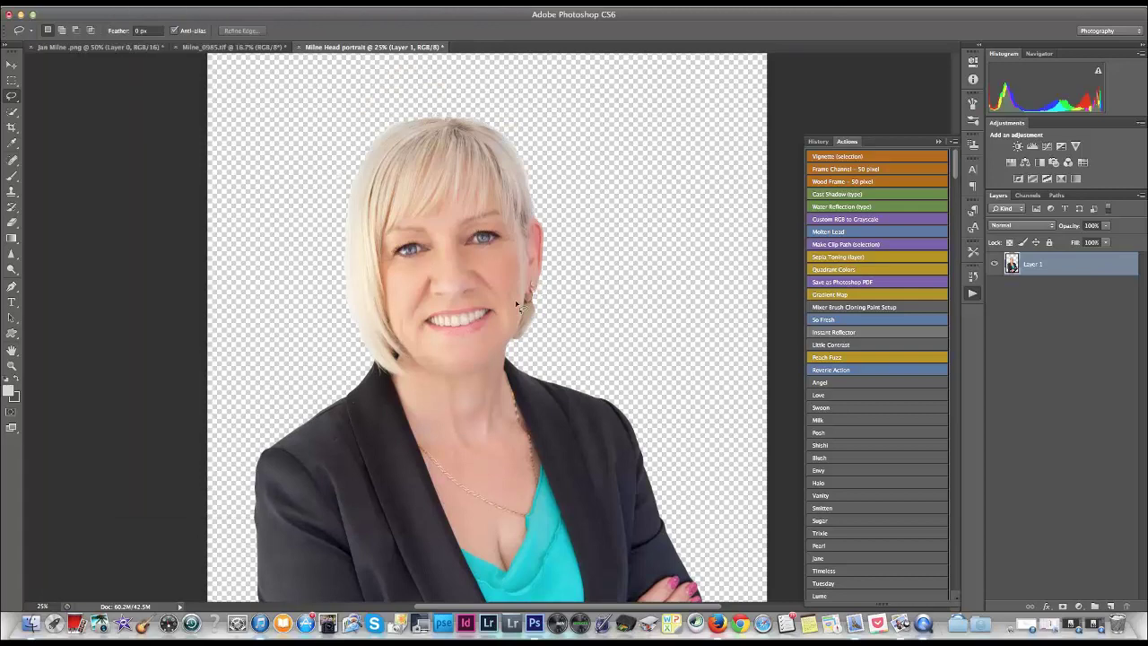
scroll(595, 420, "down", 5)
scroll(597, 419, "down", 4)
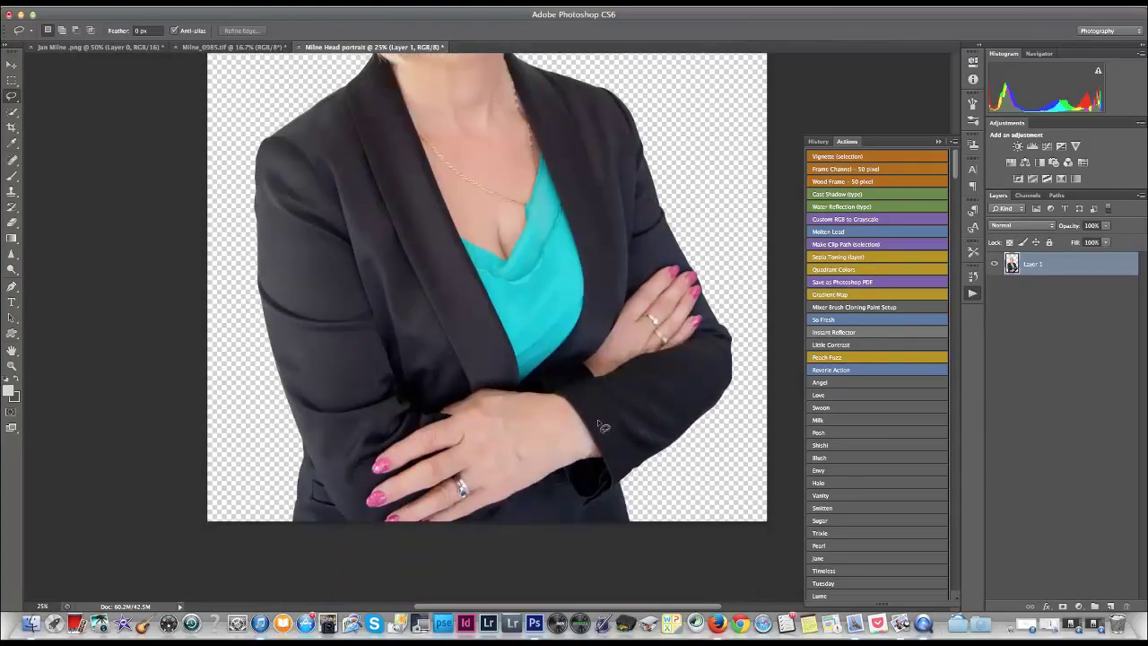
scroll(597, 419, "up", 5)
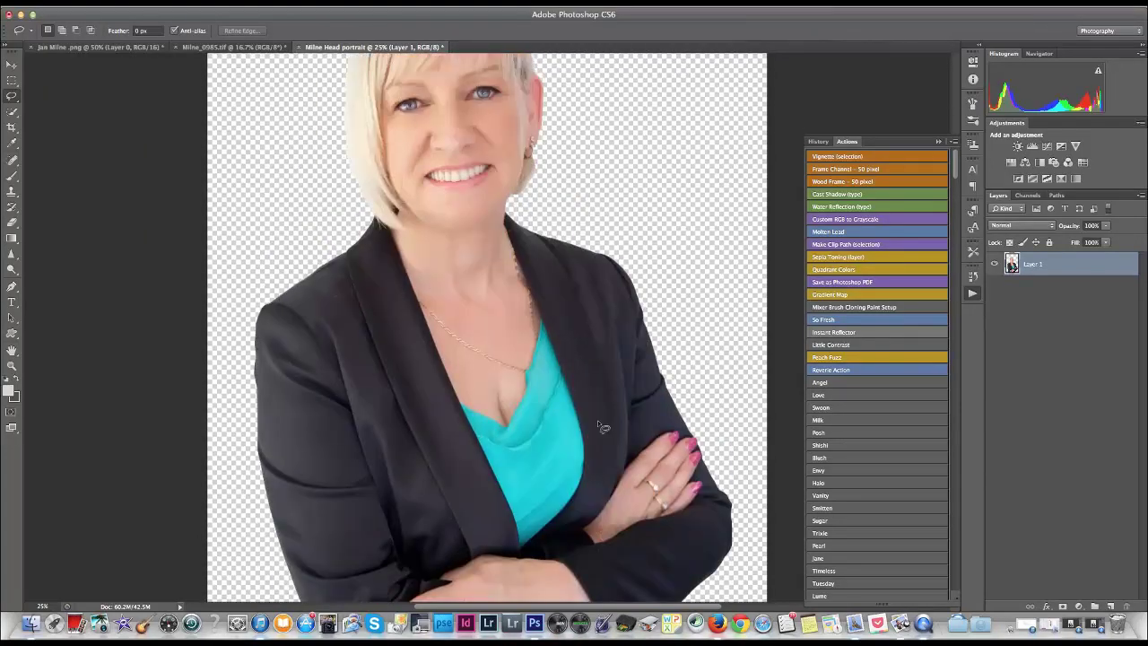
scroll(597, 420, "up", 5)
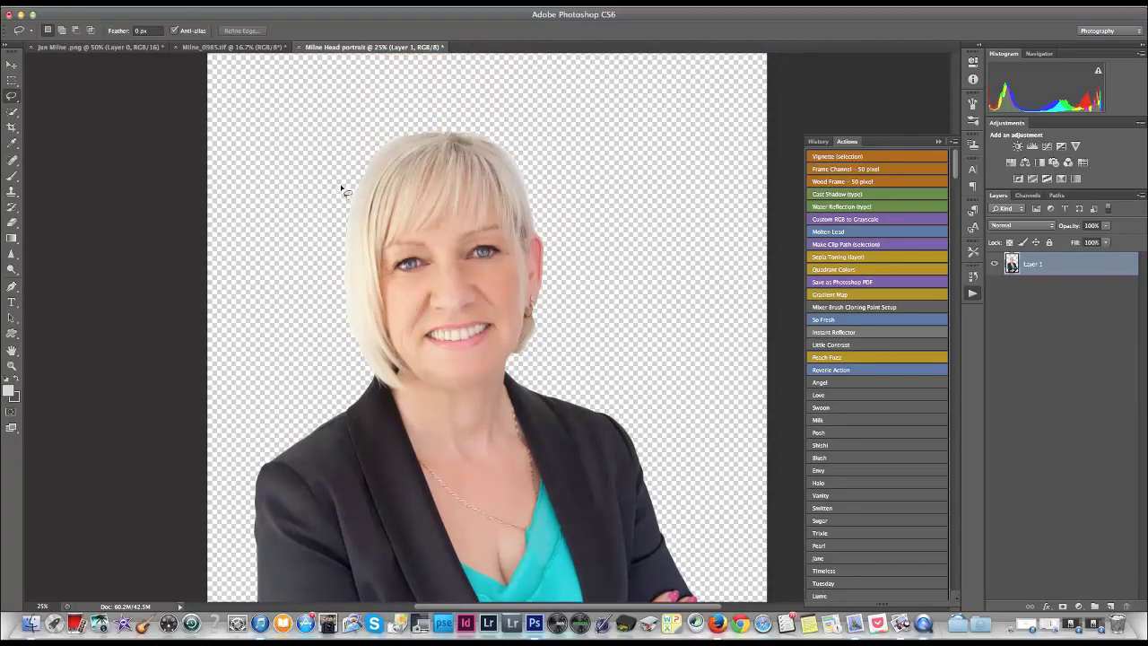
Cut the leftover fringe and a small hair-top spot, then zoom out to 12.5%.
mouse_move(330, 199)
left_mouse_down()
mouse_move(346, 188)
mouse_move(334, 195)
left_mouse_up()
left_click(118, 8)
left_click(135, 79)
left_click_drag(438, 136, 434, 131)
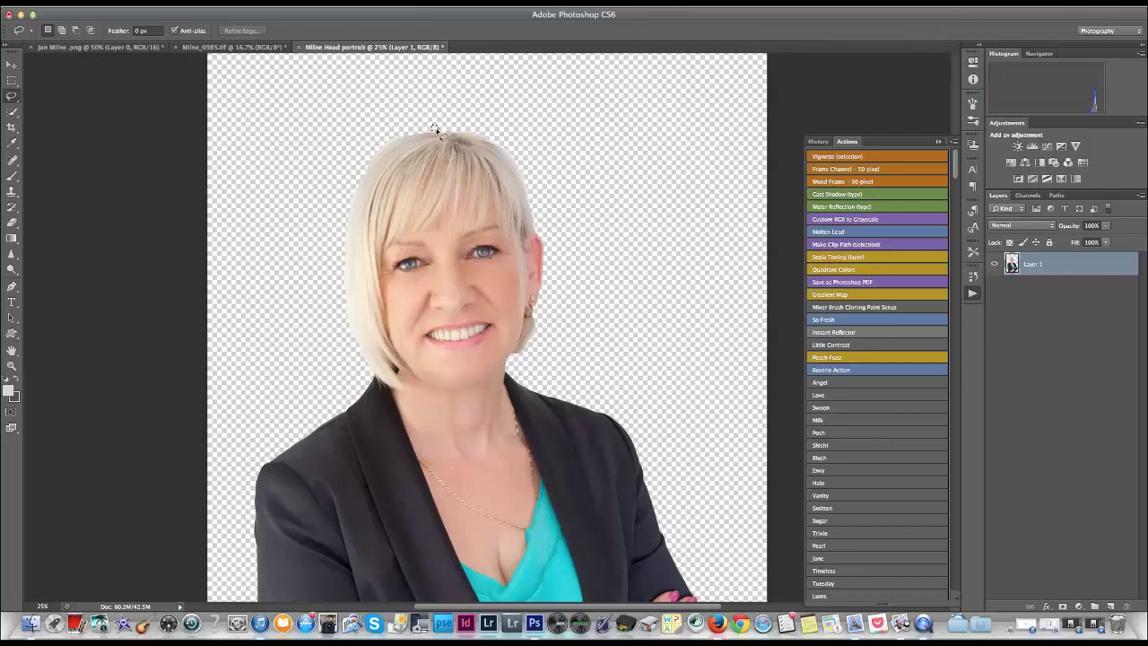
left_click(119, 7)
left_click(134, 83)
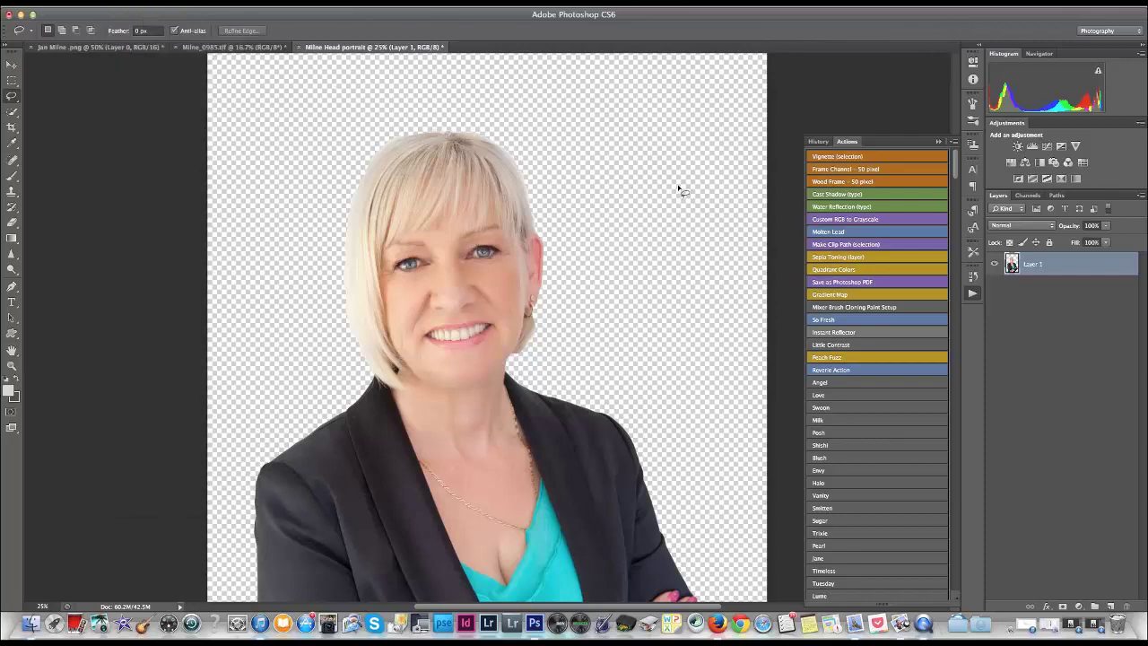
scroll(678, 190, "down", 10)
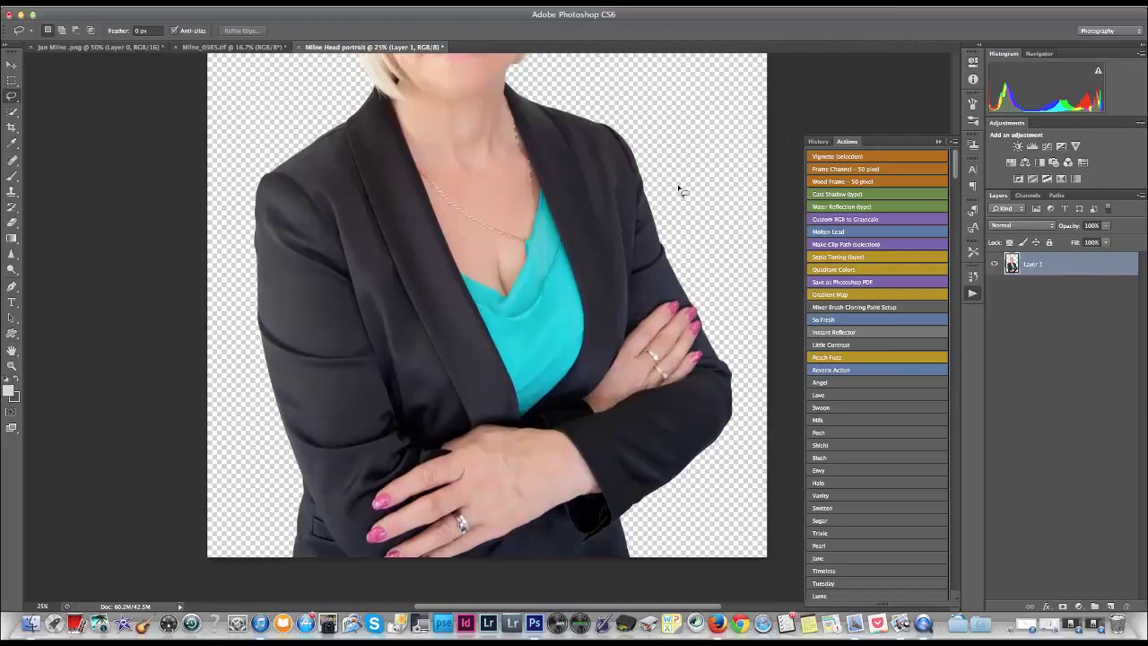
scroll(678, 190, "up", 3)
key("super+minus")
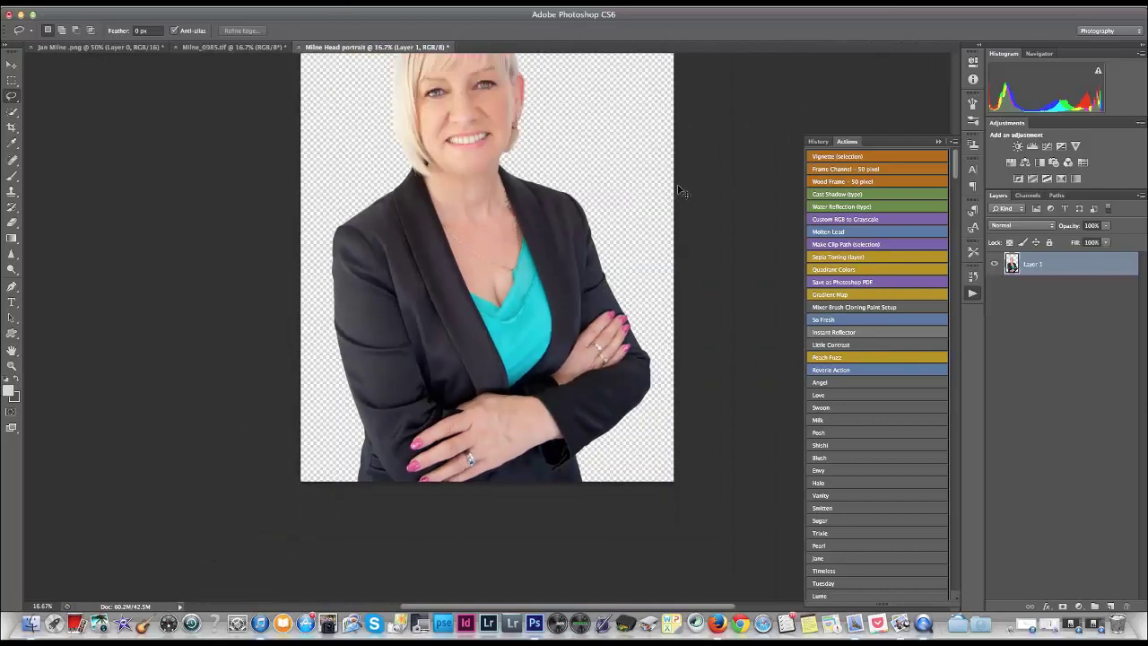
key("super+minus")
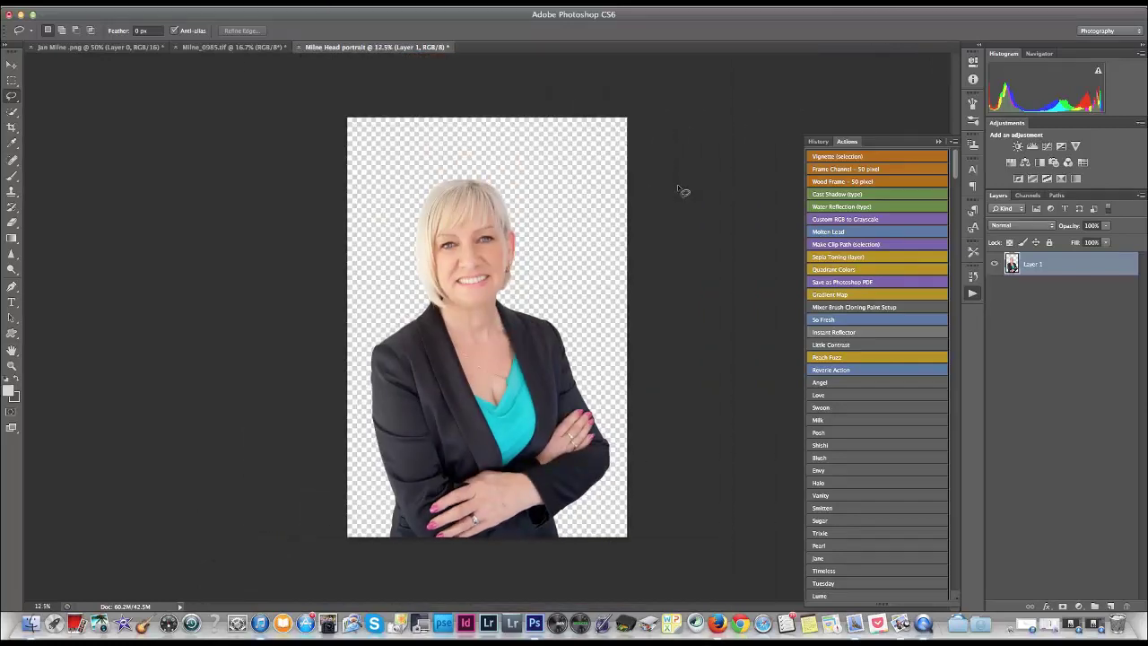
Save the portrait as an interlaced PNG, Milne Head portrait.png, with a Yellow tag.
left_click(106, 7)
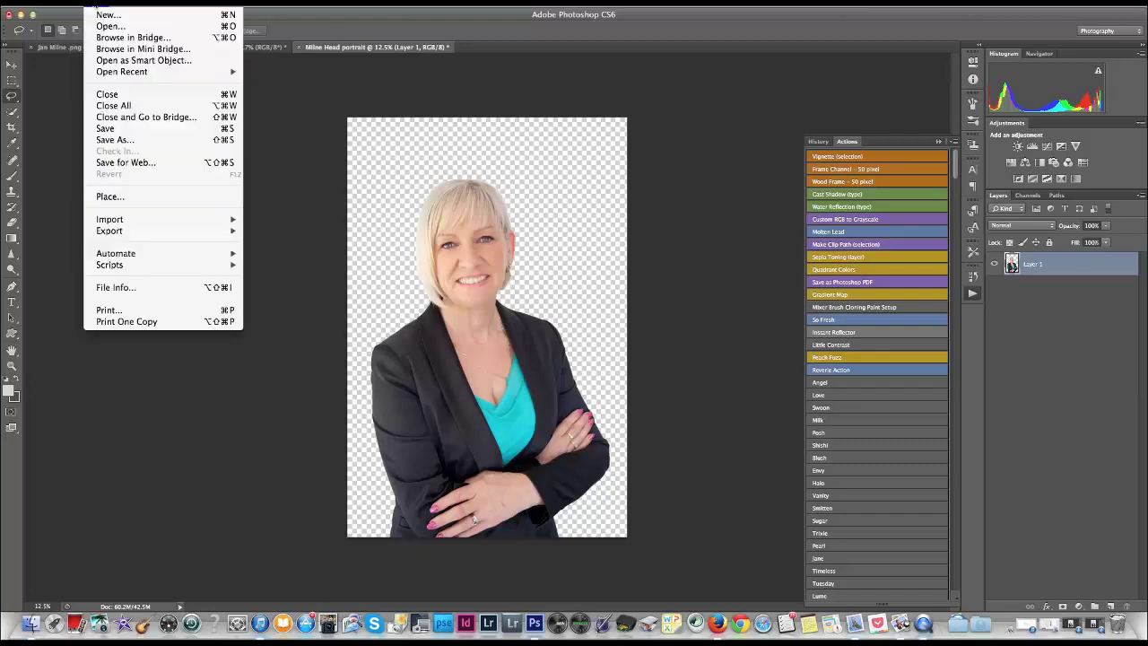
left_click(116, 146)
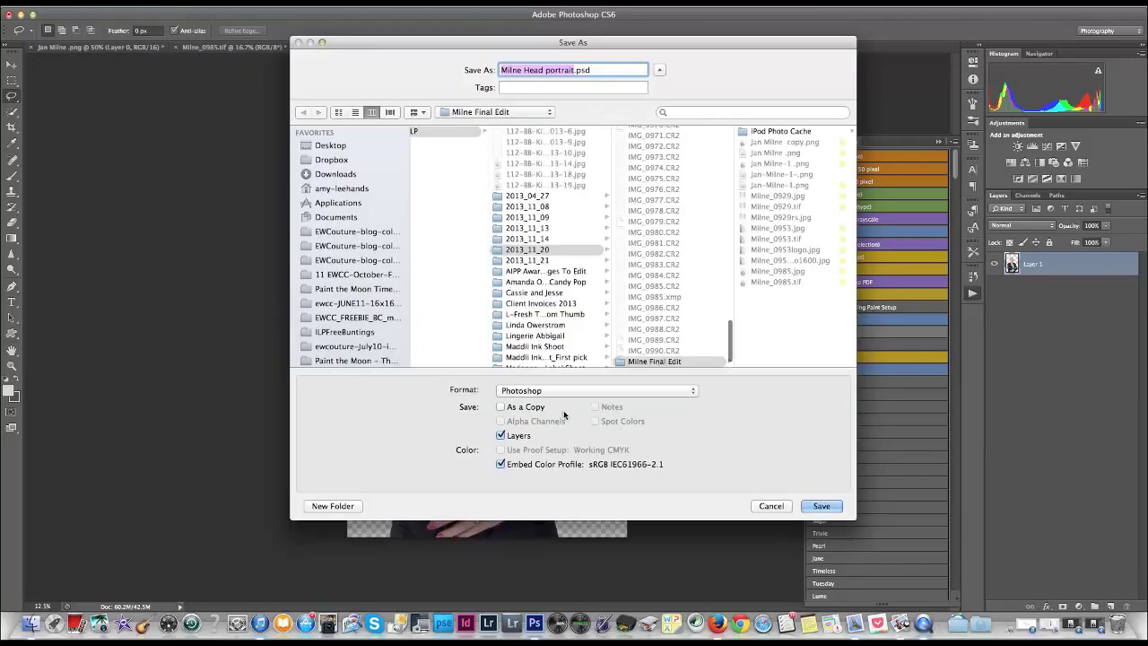
left_click(565, 391)
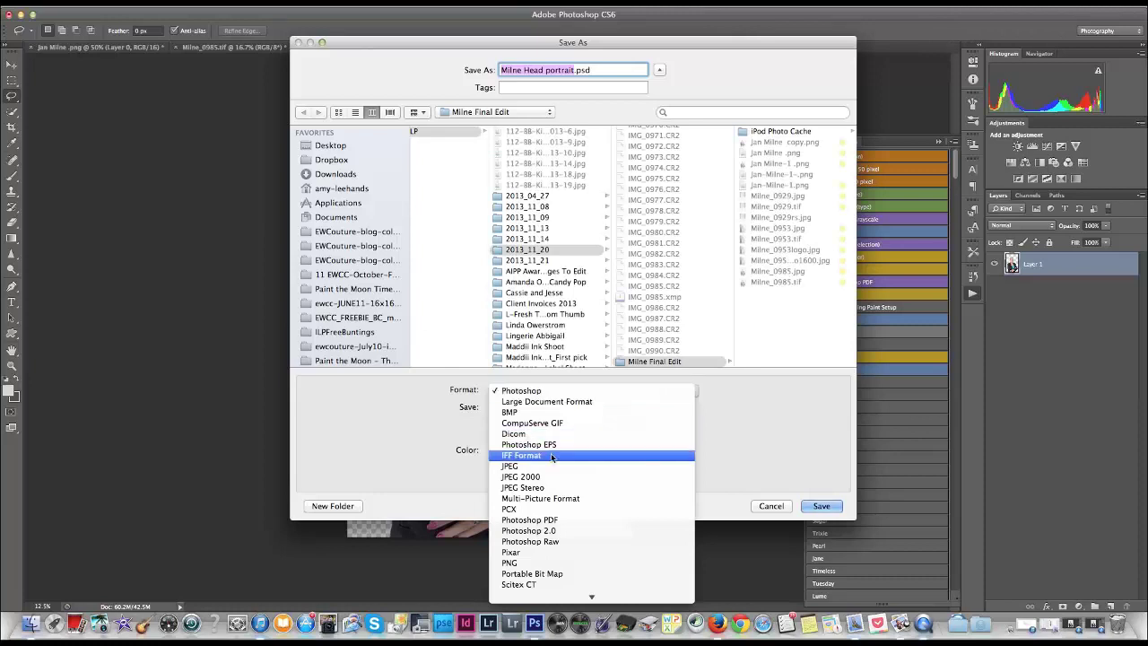
left_click(551, 565)
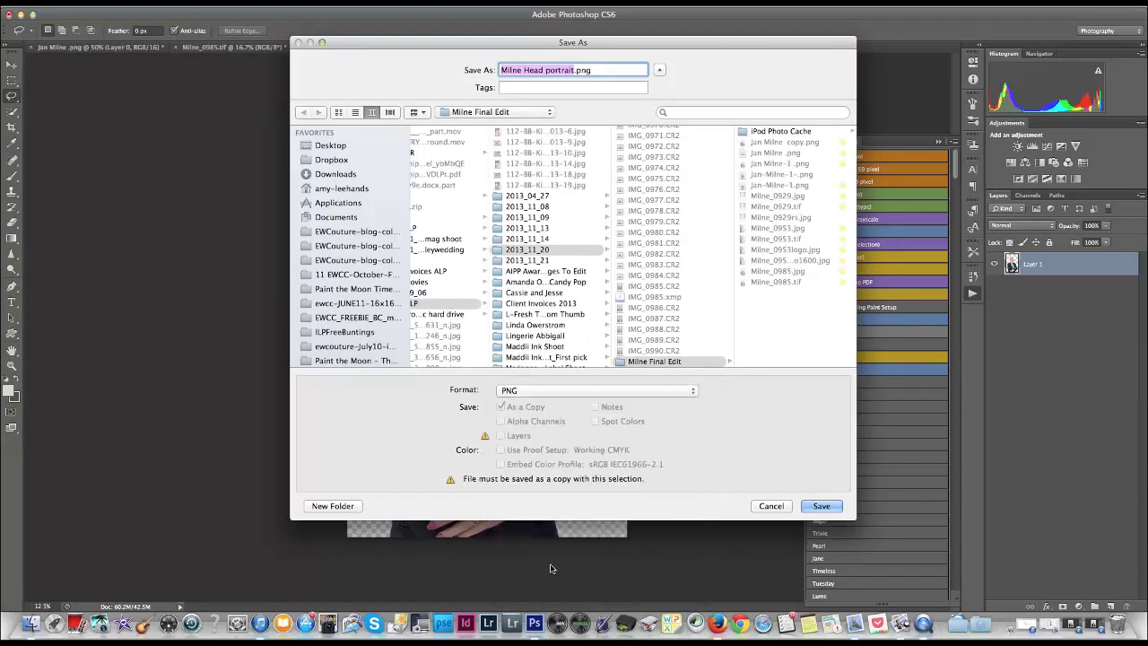
left_click(562, 87)
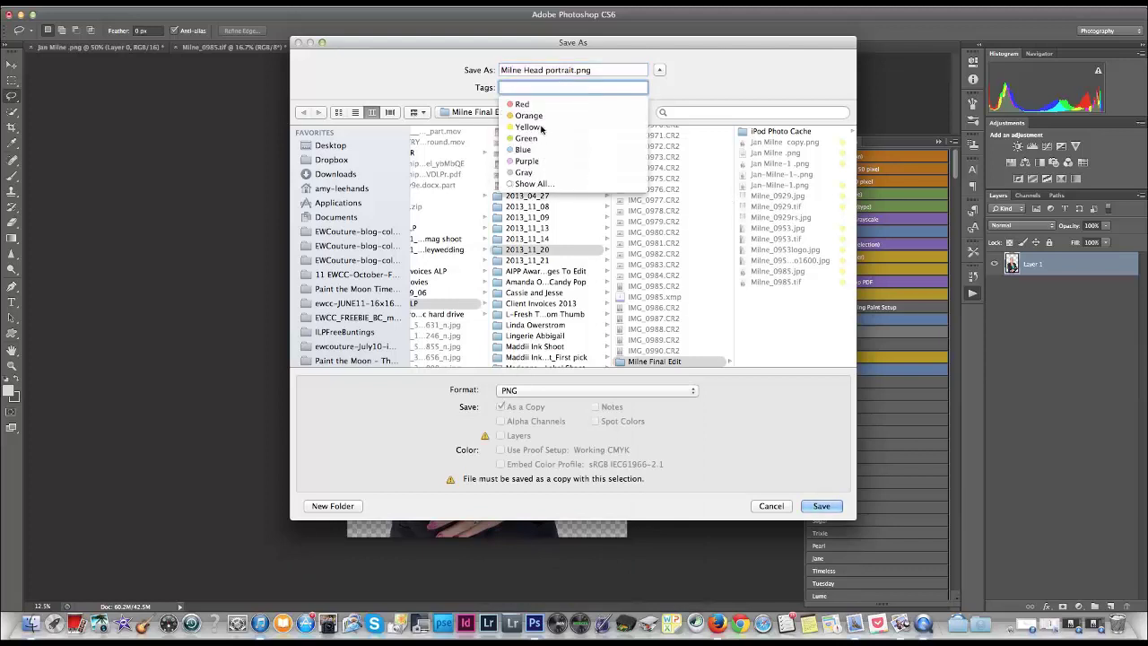
left_click(541, 126)
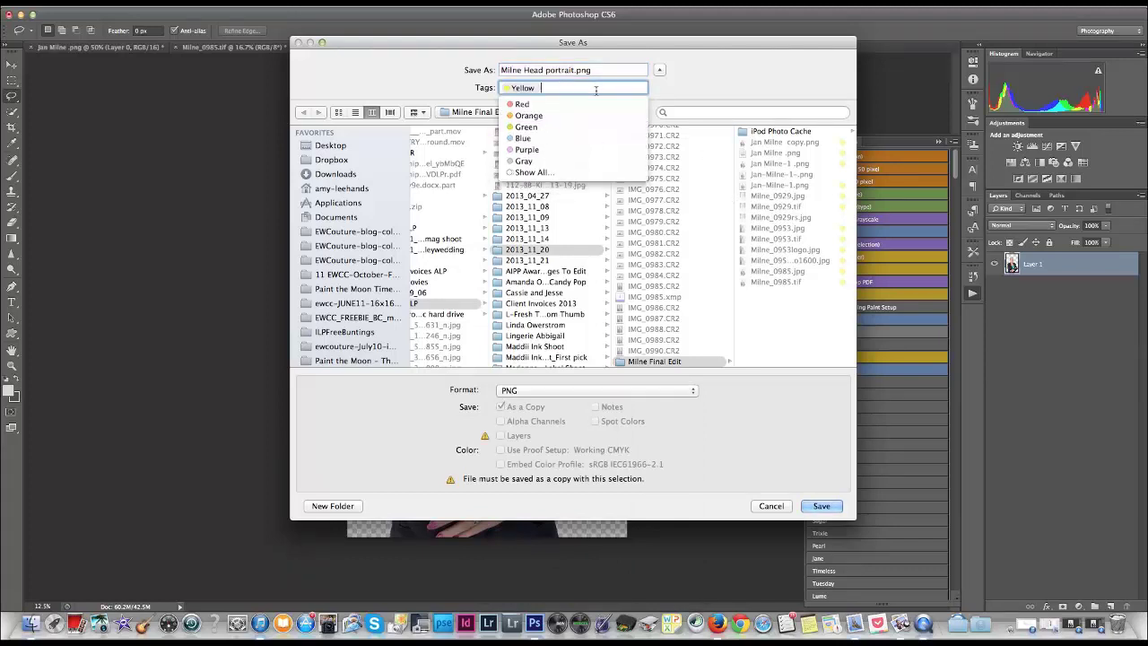
left_click(760, 452)
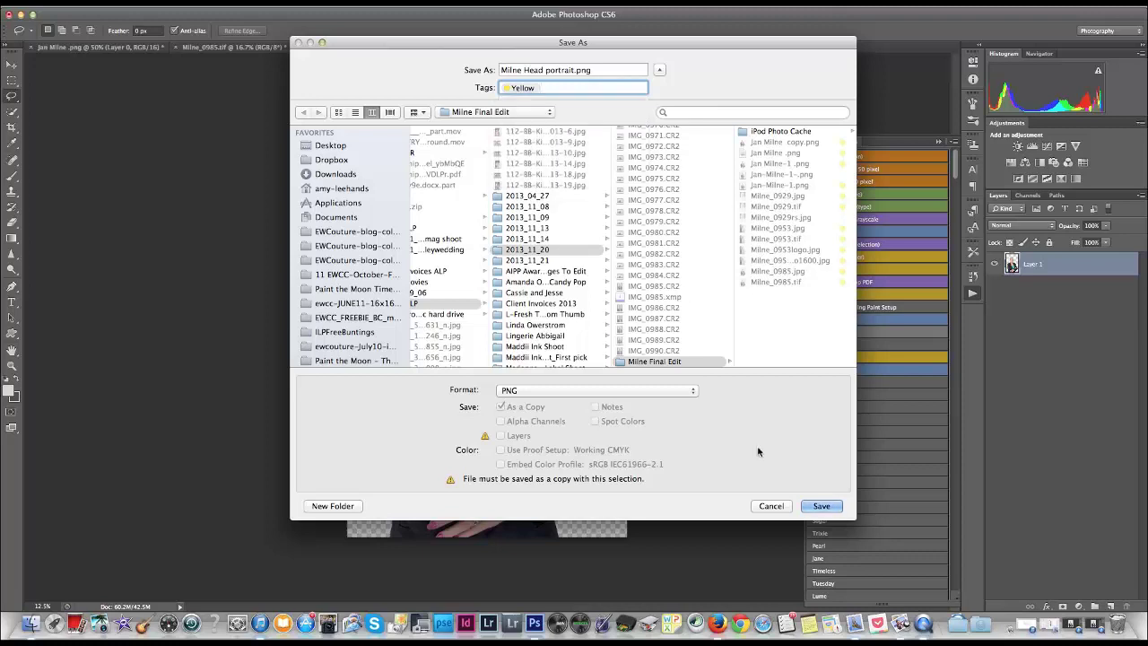
left_click(821, 506)
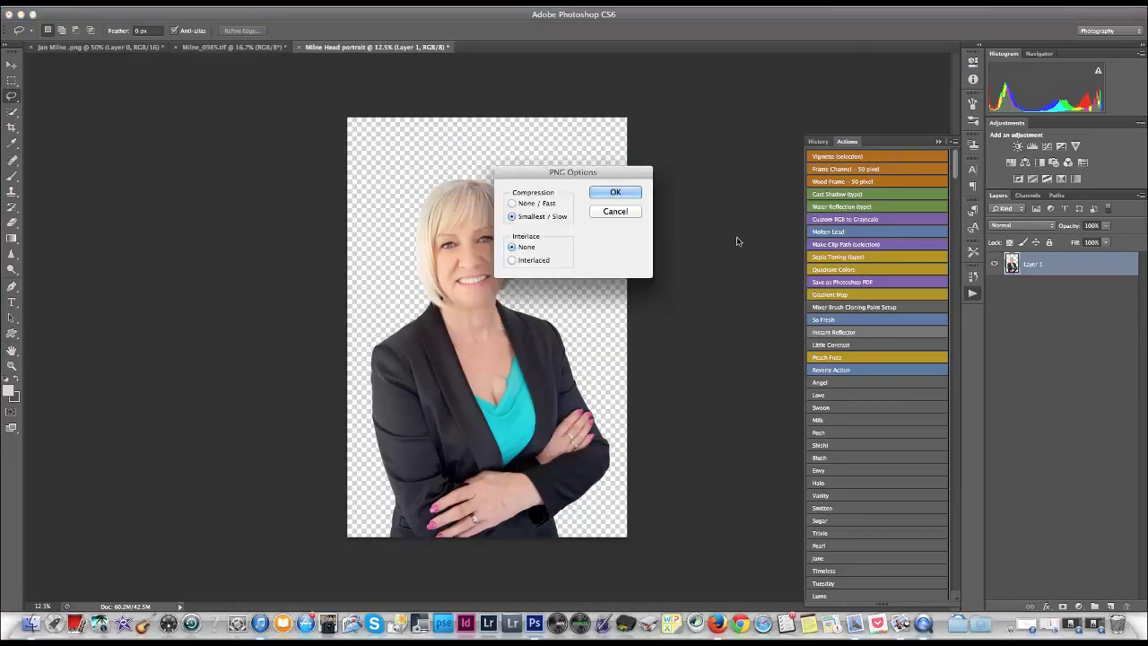
left_click(513, 259)
left_click(623, 191)
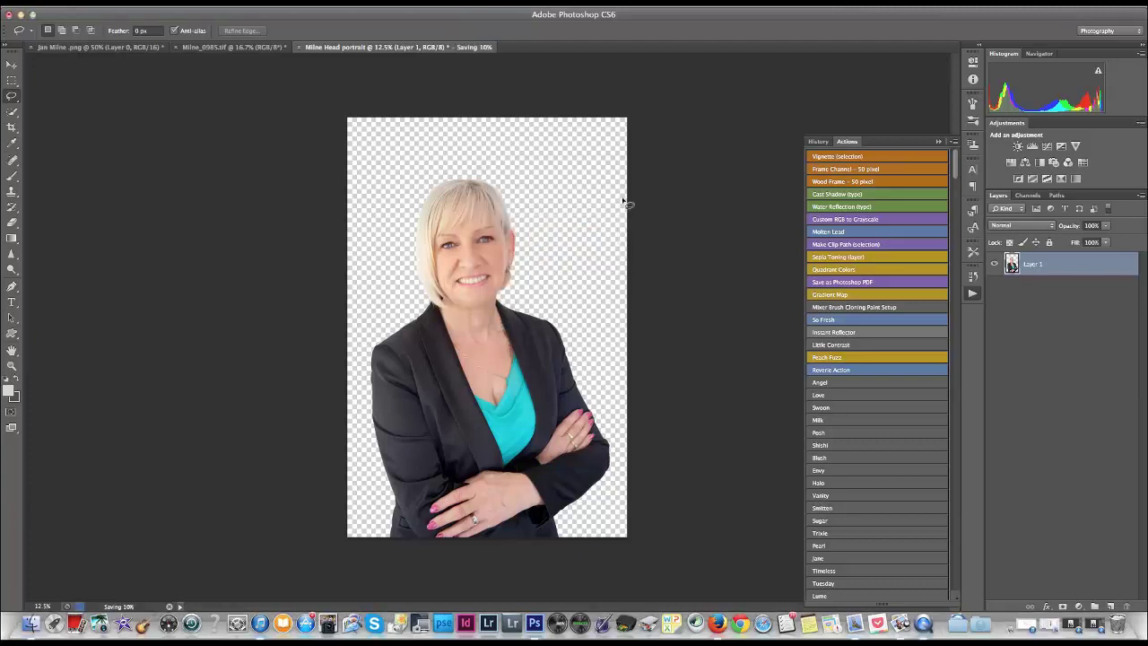
Open Save for Web, zoom the preview to the whole portrait, keep PNG-24, and browse the presets.
left_click(92, 6)
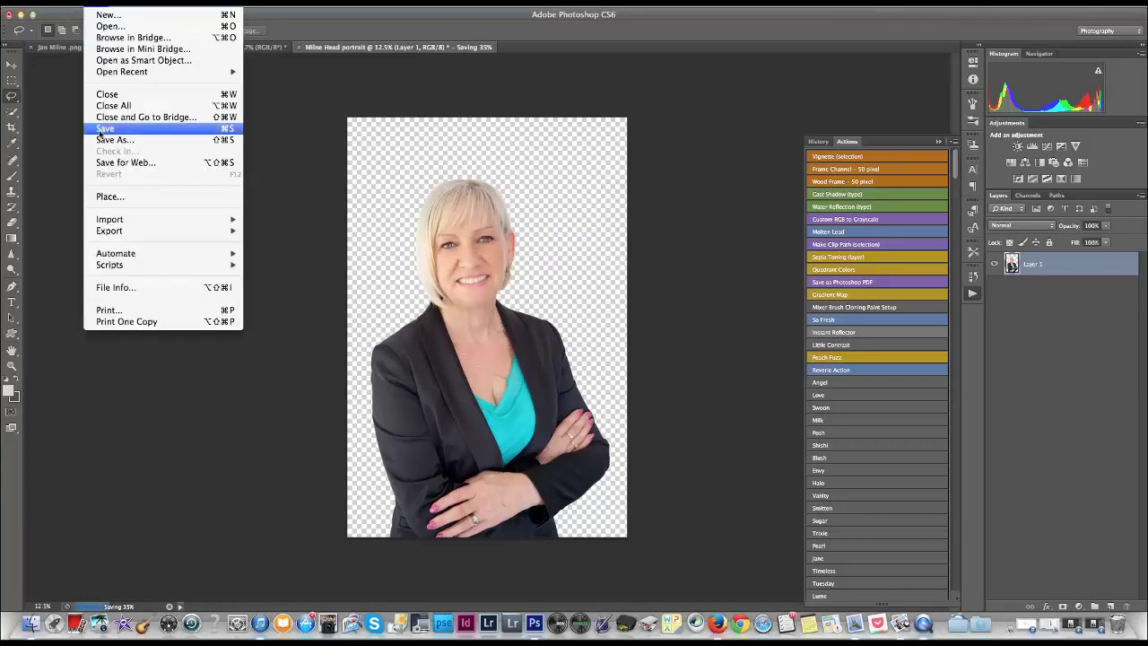
left_click(104, 165)
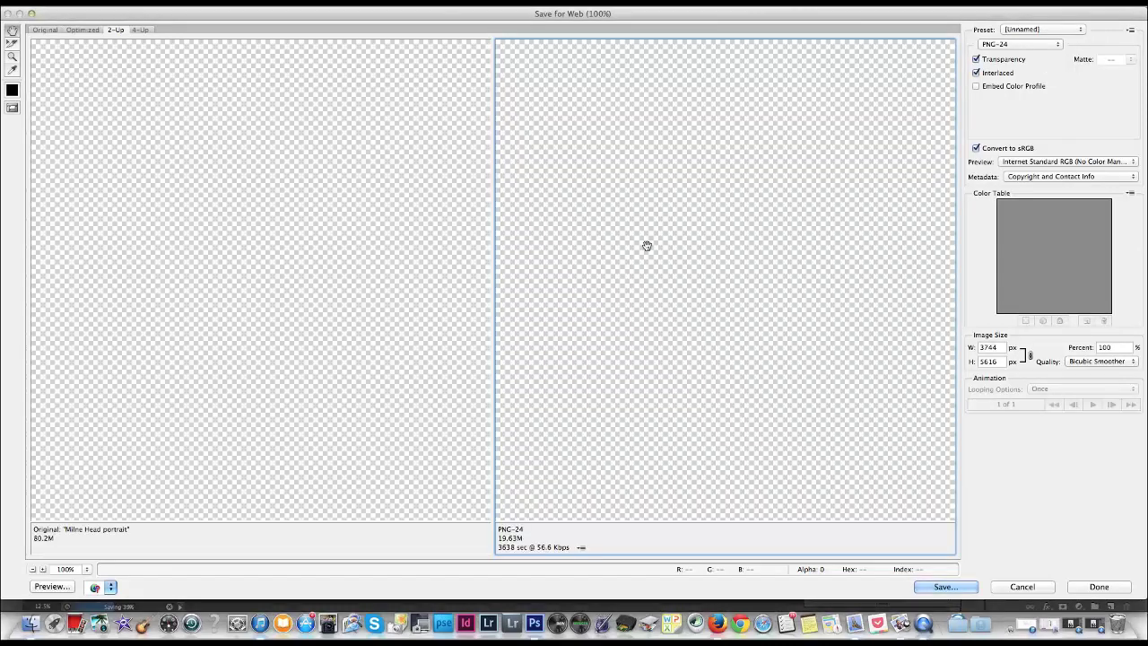
key("super+minus")
key("super+minus")
key("super+minus")
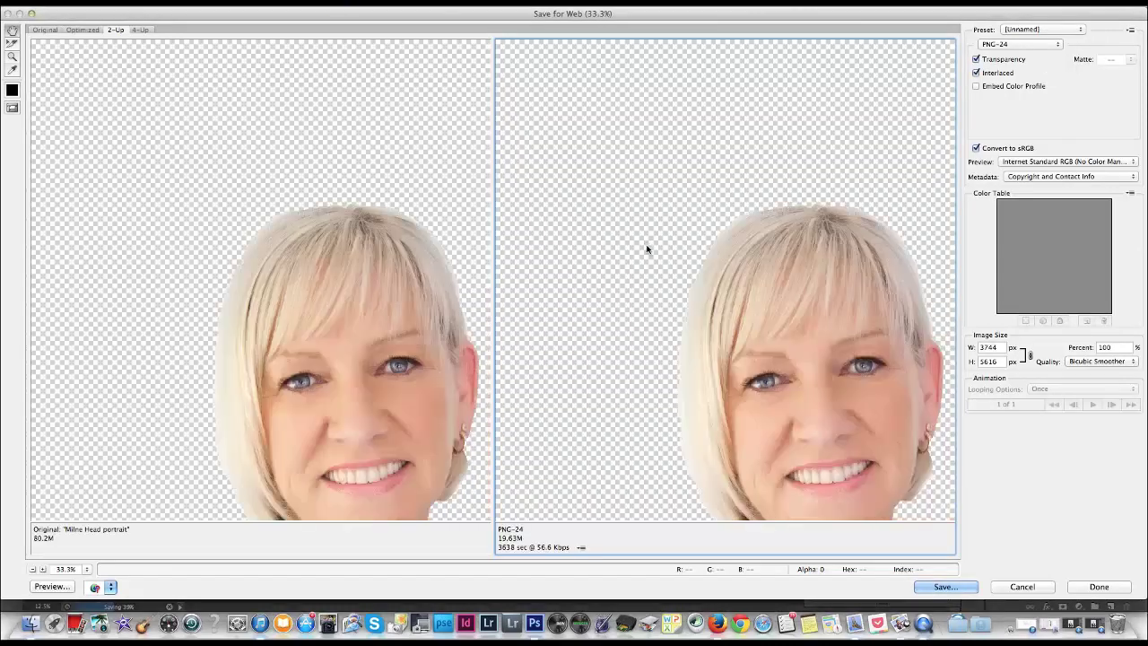
key("super+minus")
key("super+minus")
key("super+minus")
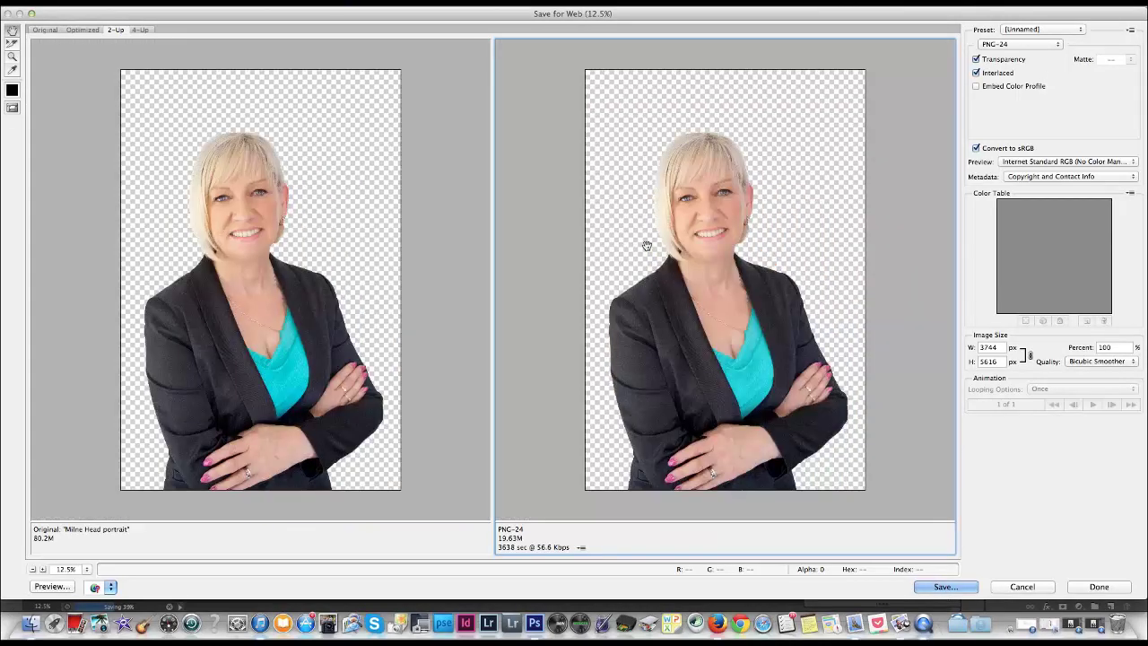
left_click(1023, 48)
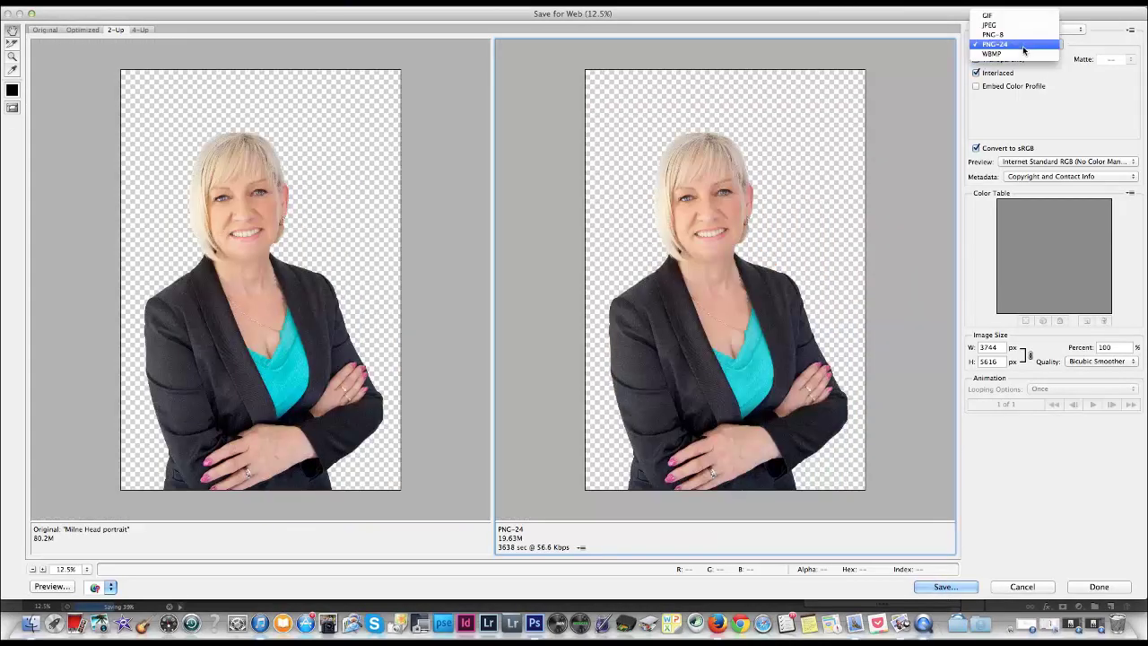
left_click(1023, 46)
left_click(1040, 31)
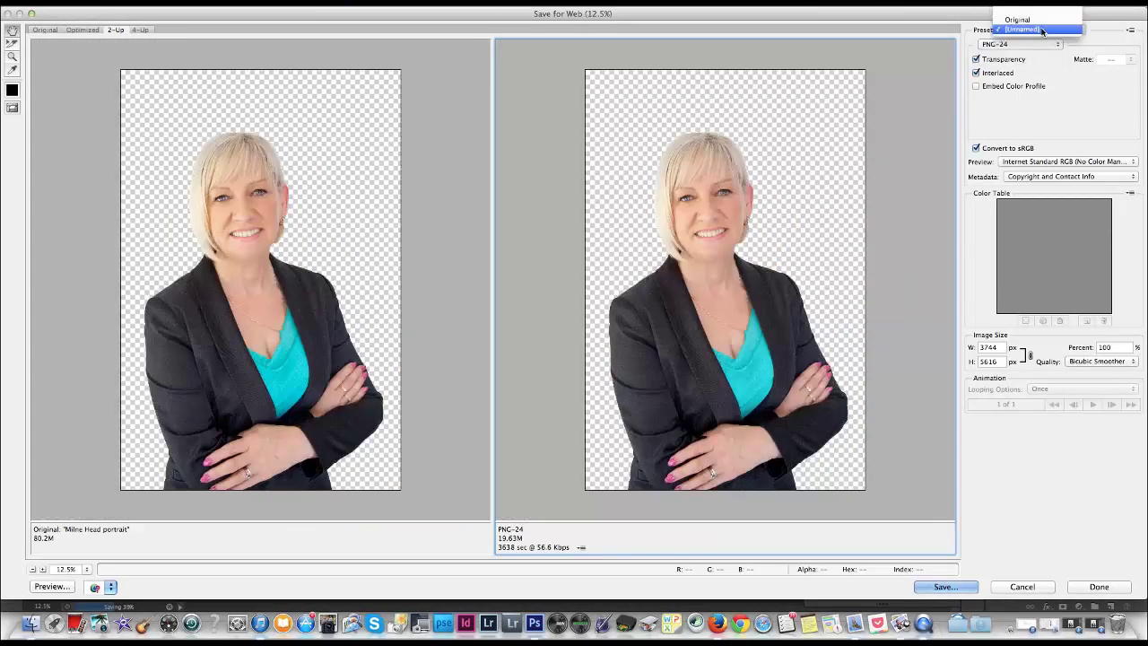
scroll(1040, 32, "up", 2)
scroll(1039, 33, "up", 1)
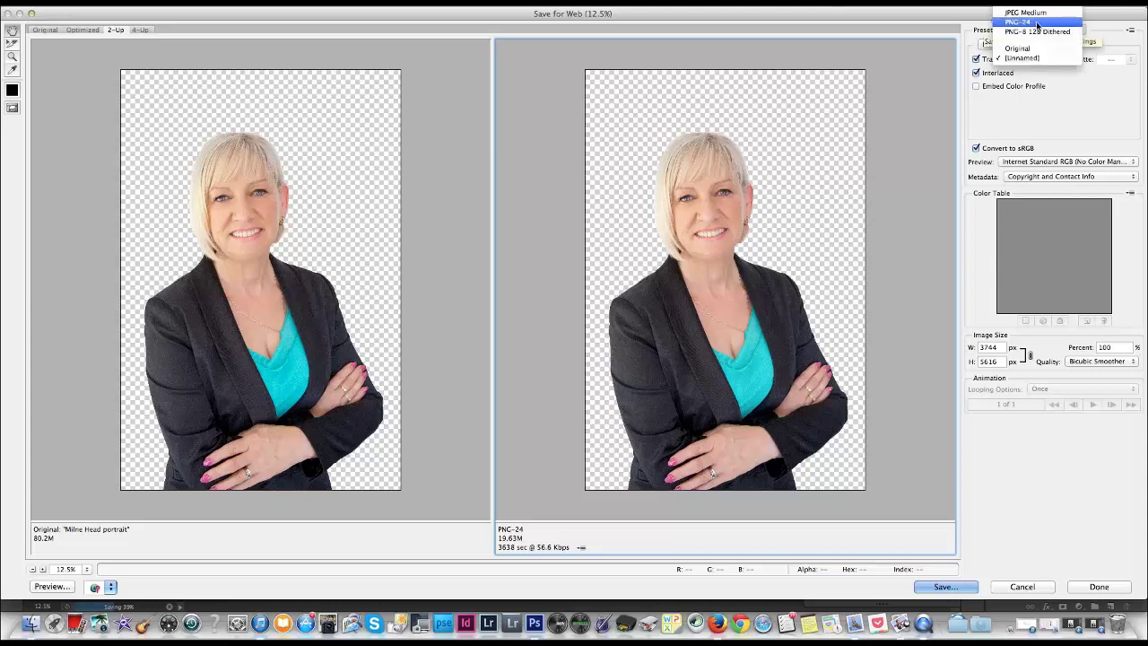
Keep the export at width 3744, 100%, Bicubic Smoother and Copyright and Contact Info metadata.
left_click(1065, 112)
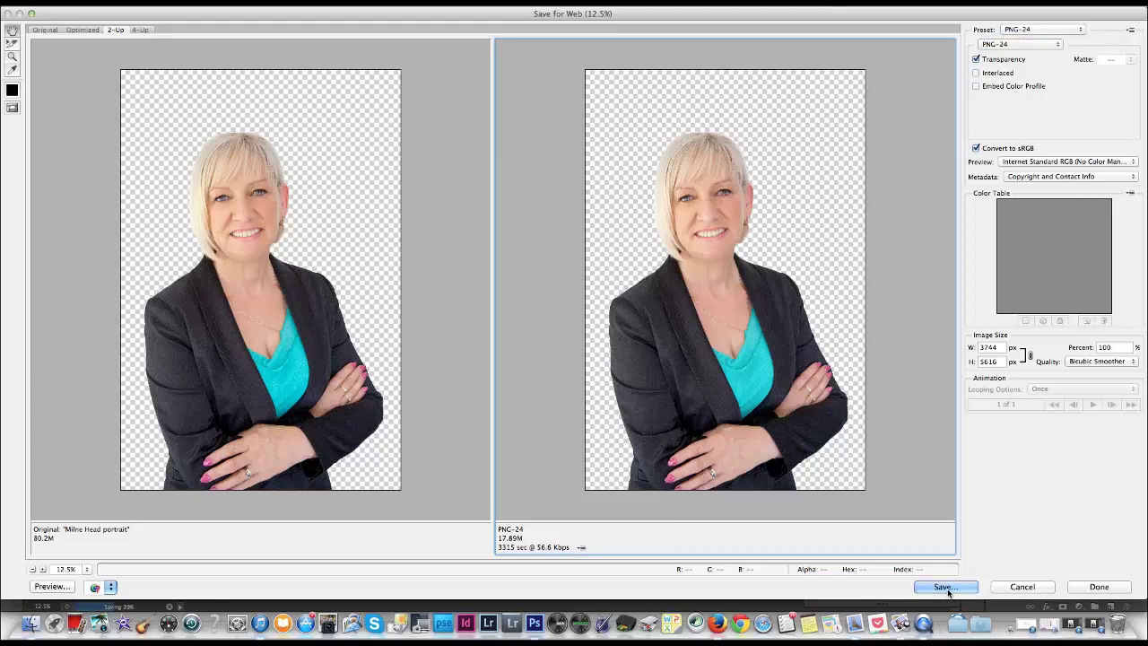
double_click(989, 347)
double_click(1105, 347)
left_click(1078, 360)
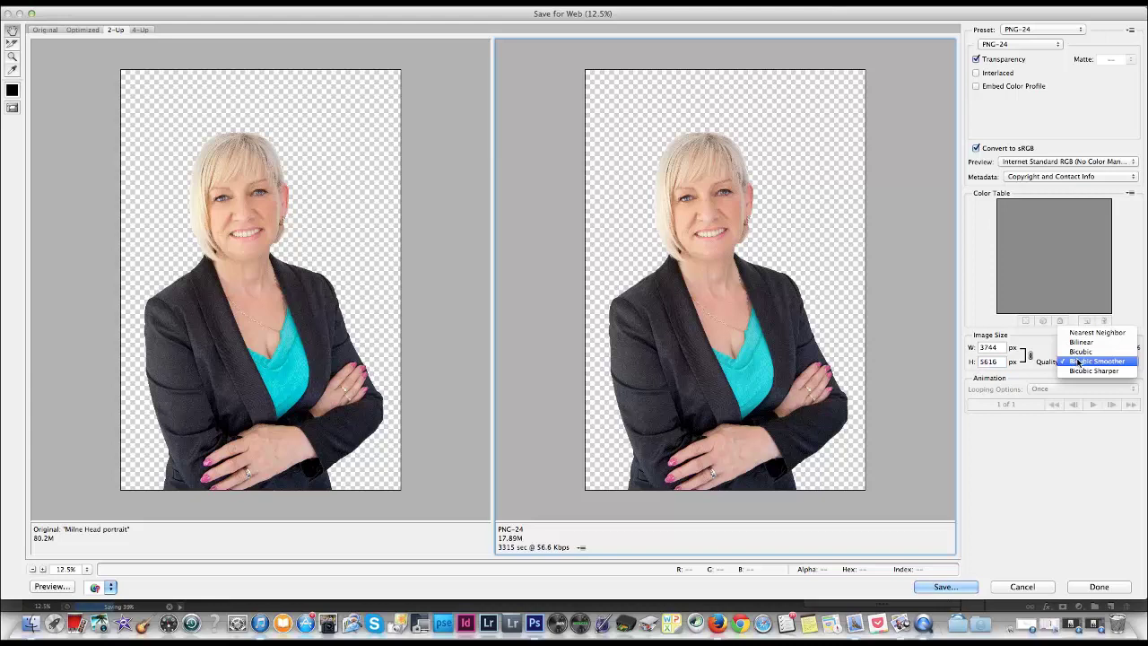
left_click(1079, 360)
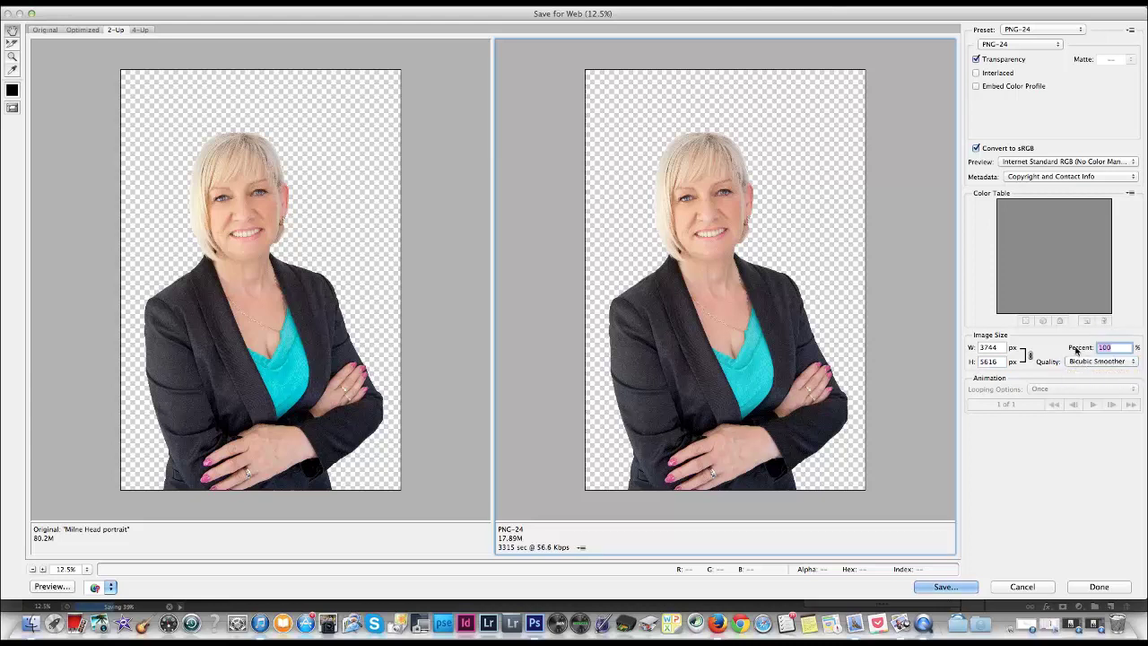
left_click(1042, 179)
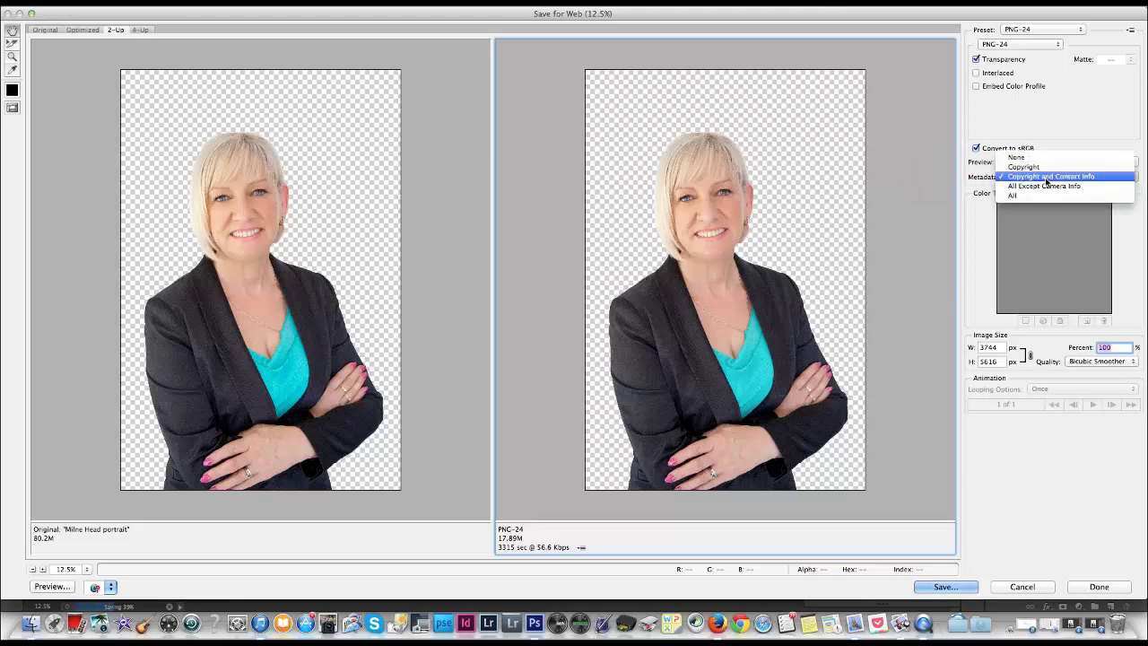
left_click(1046, 180)
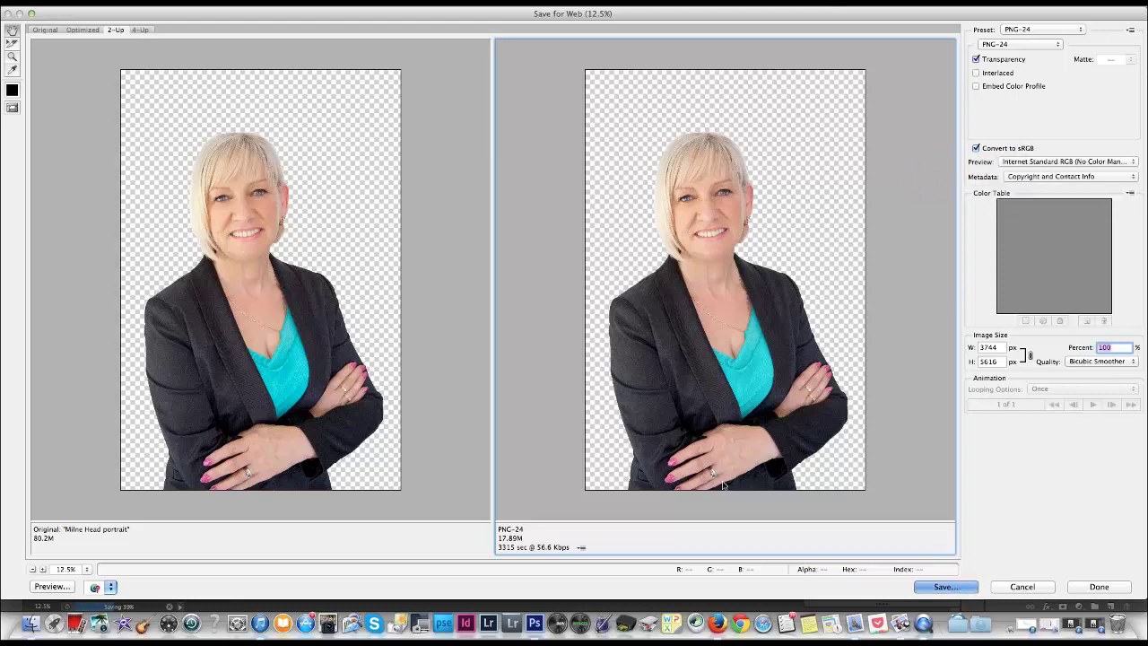
Save the web PNG tagged Yellow with '-1' appended, Default Settings and Images Only format.
left_click(932, 590)
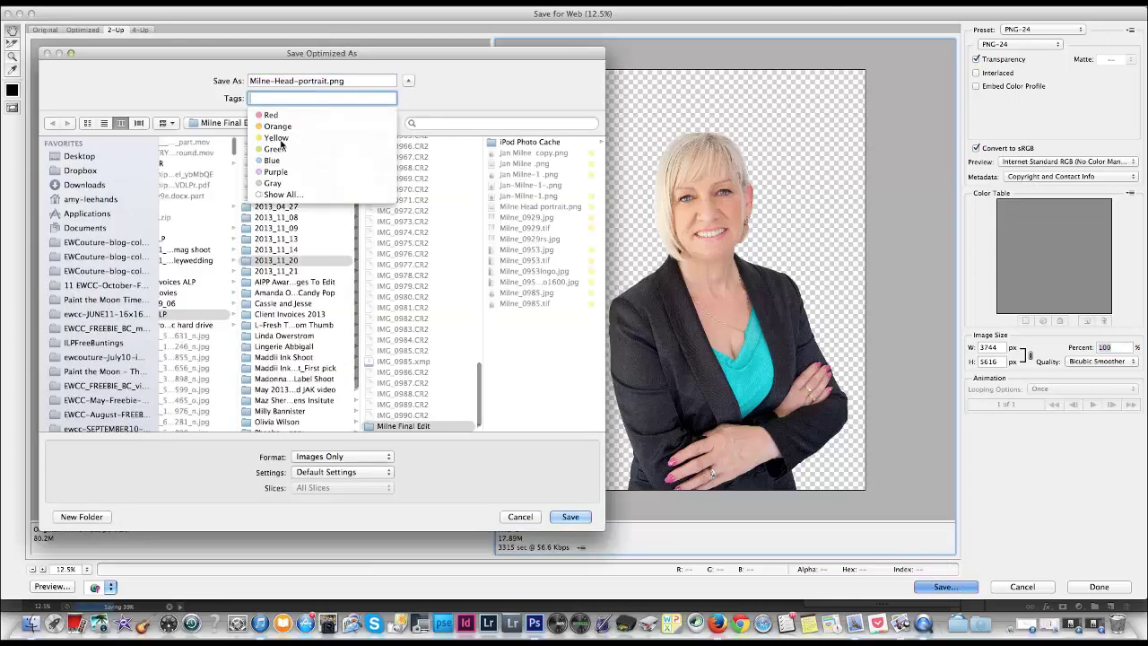
left_click(277, 138)
left_click(329, 81)
type("-1")
left_click(325, 473)
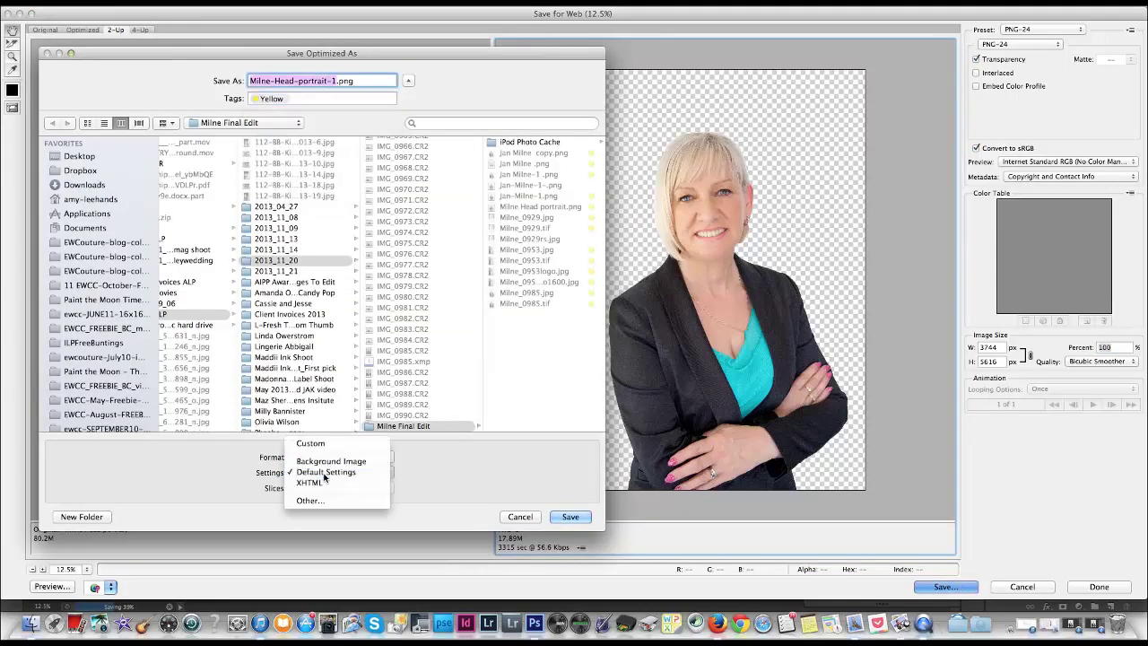
left_click(324, 473)
left_click(330, 457)
left_click(329, 444)
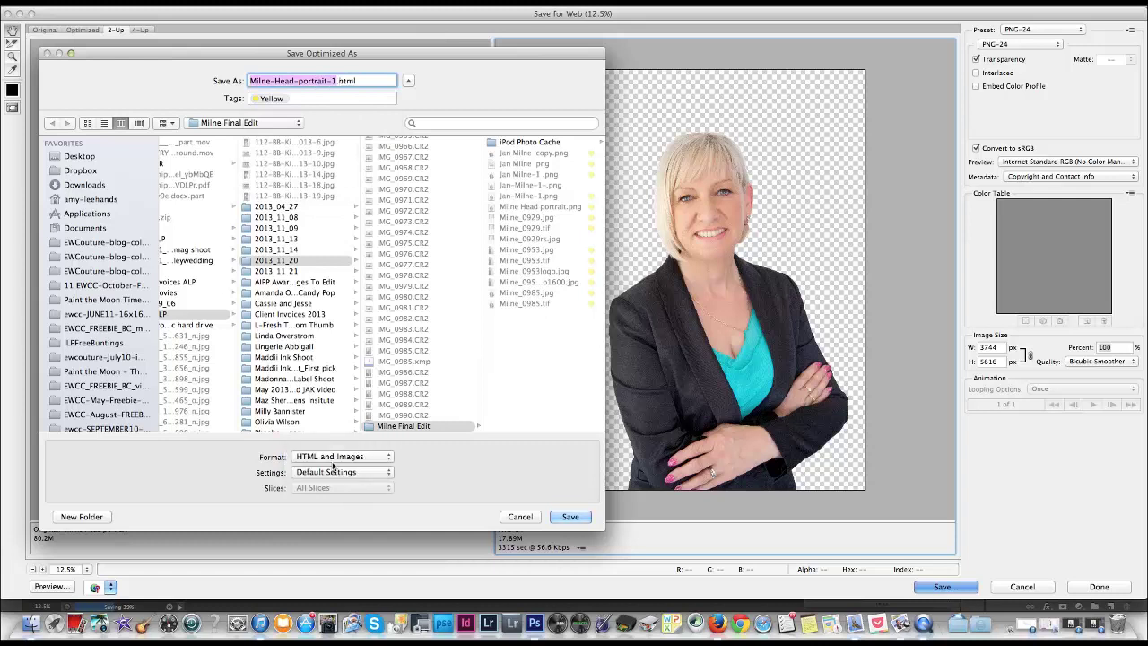
left_click(348, 458)
left_click(349, 474)
left_click(563, 517)
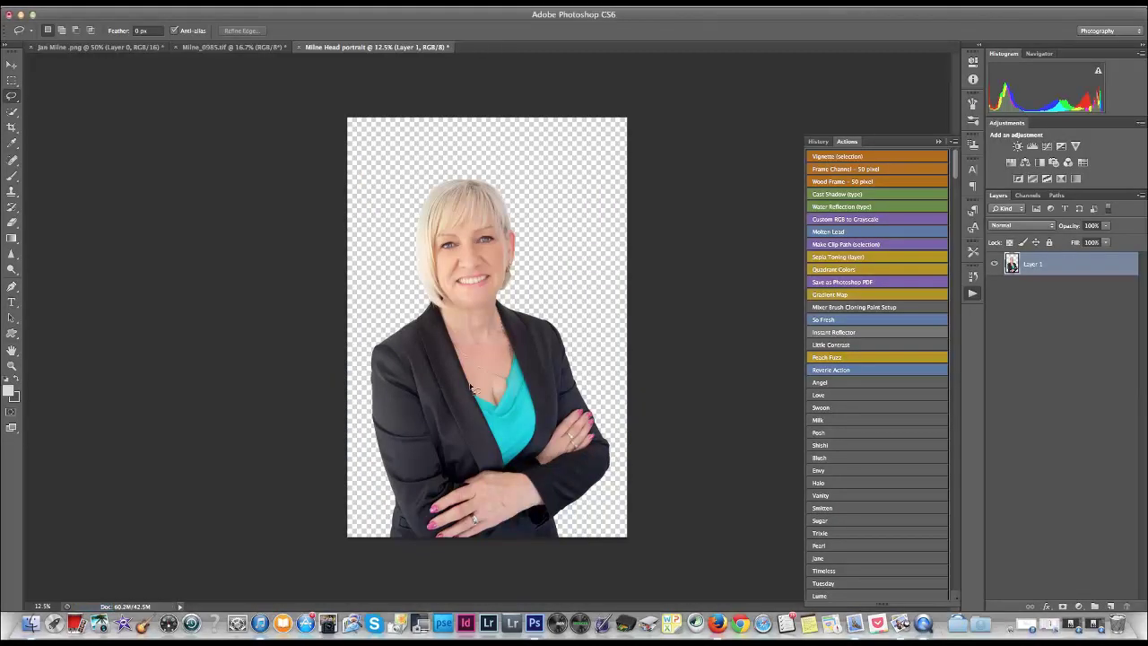
Save a Photoshop EPS copy of the portrait tagged Yellow.
left_click(11, 66)
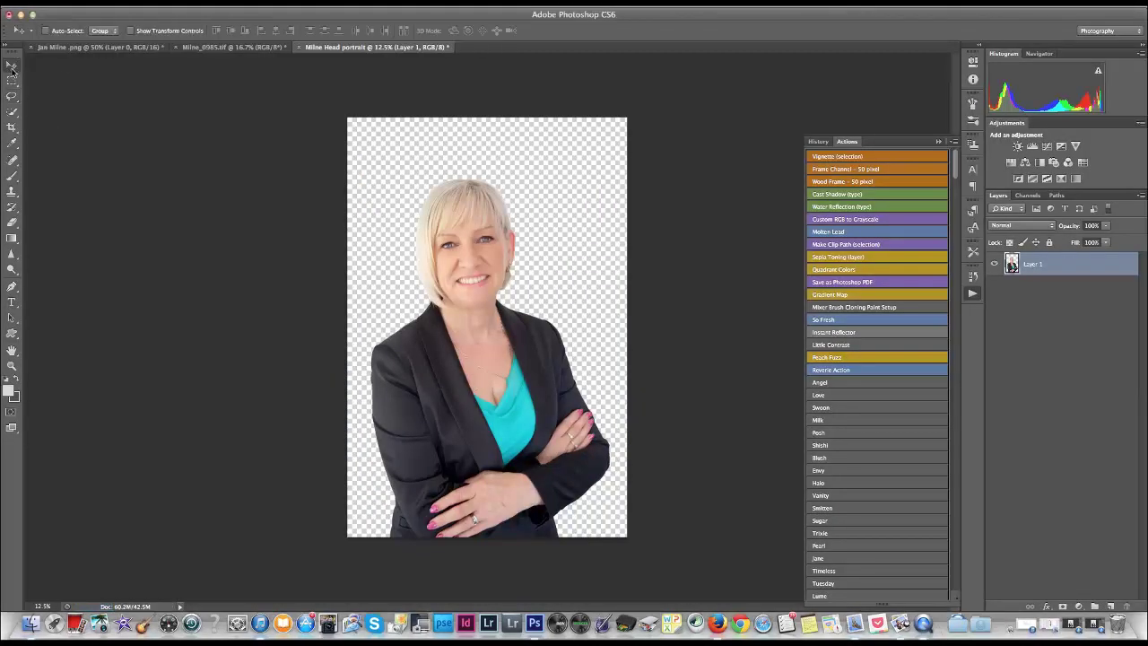
left_click(103, 6)
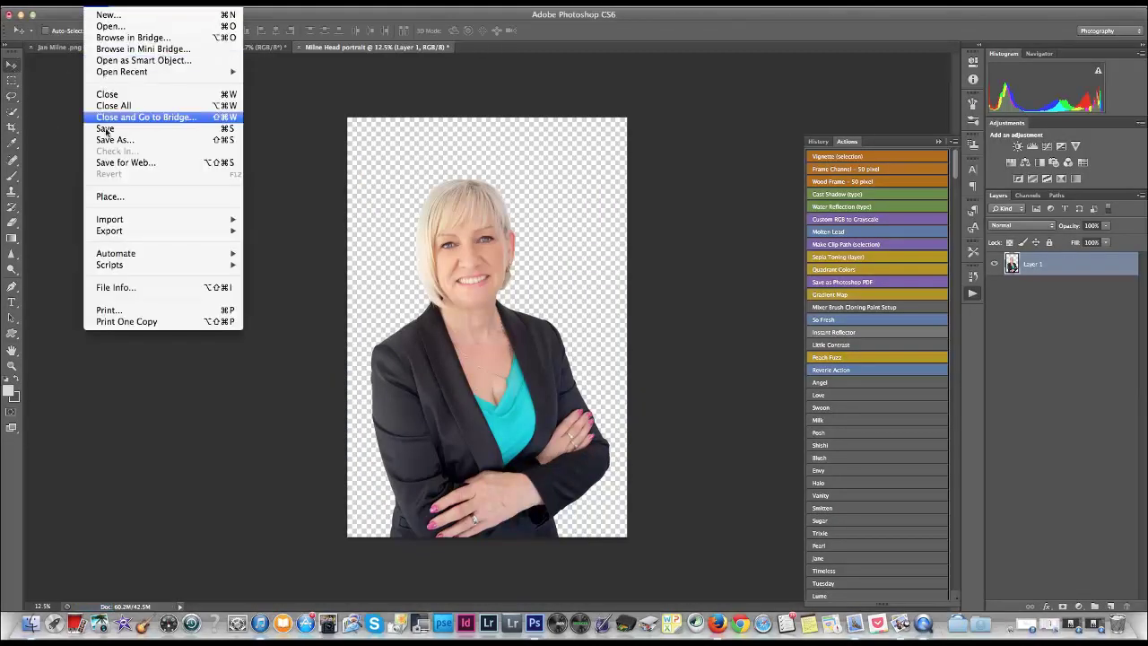
left_click(106, 140)
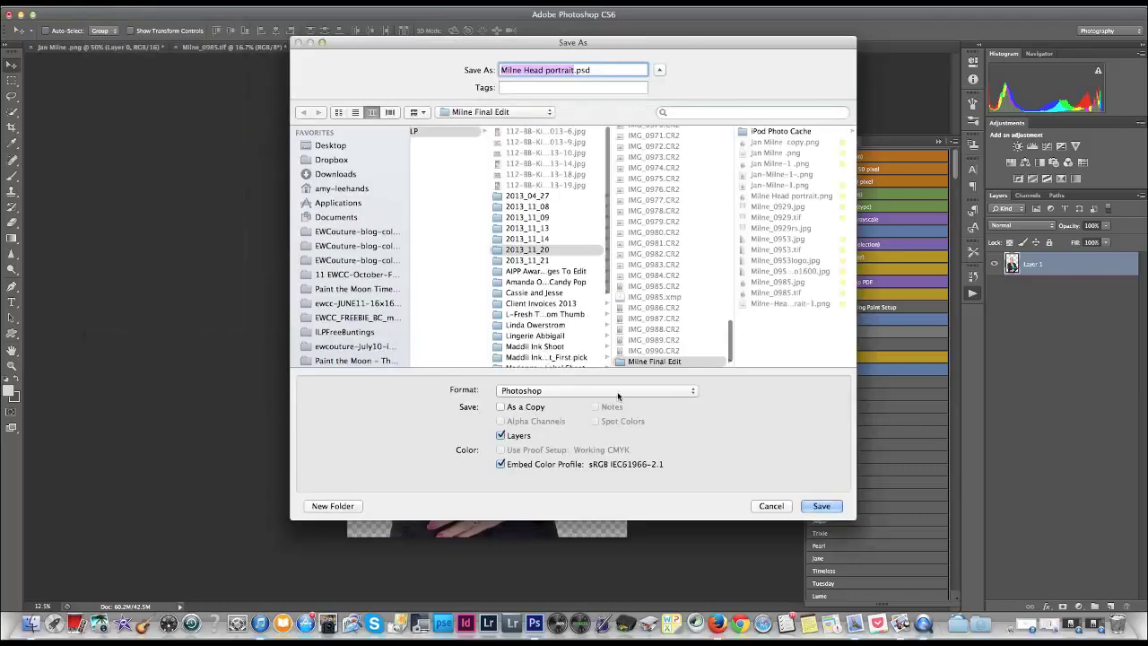
left_click(617, 391)
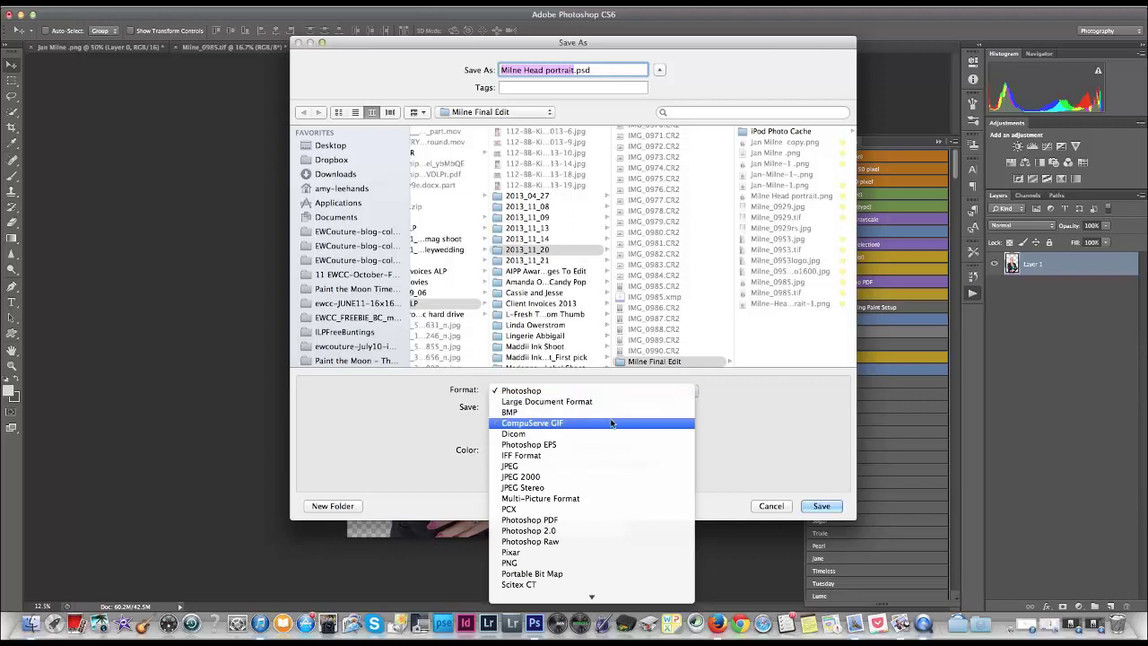
scroll(610, 423, "down", 3)
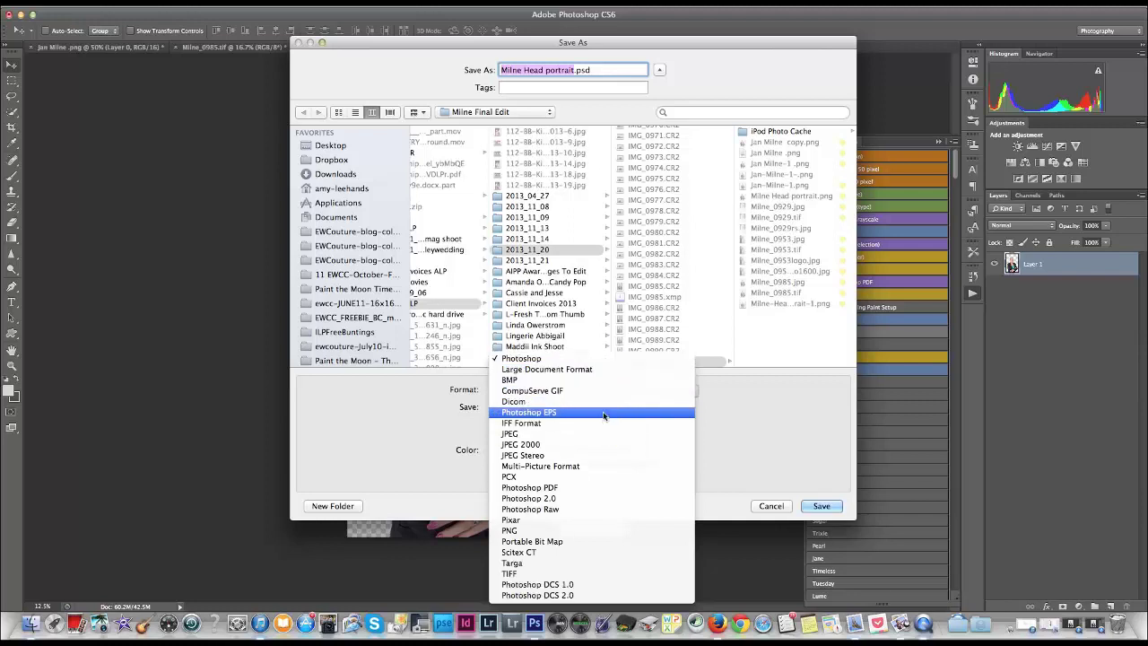
left_click(603, 415)
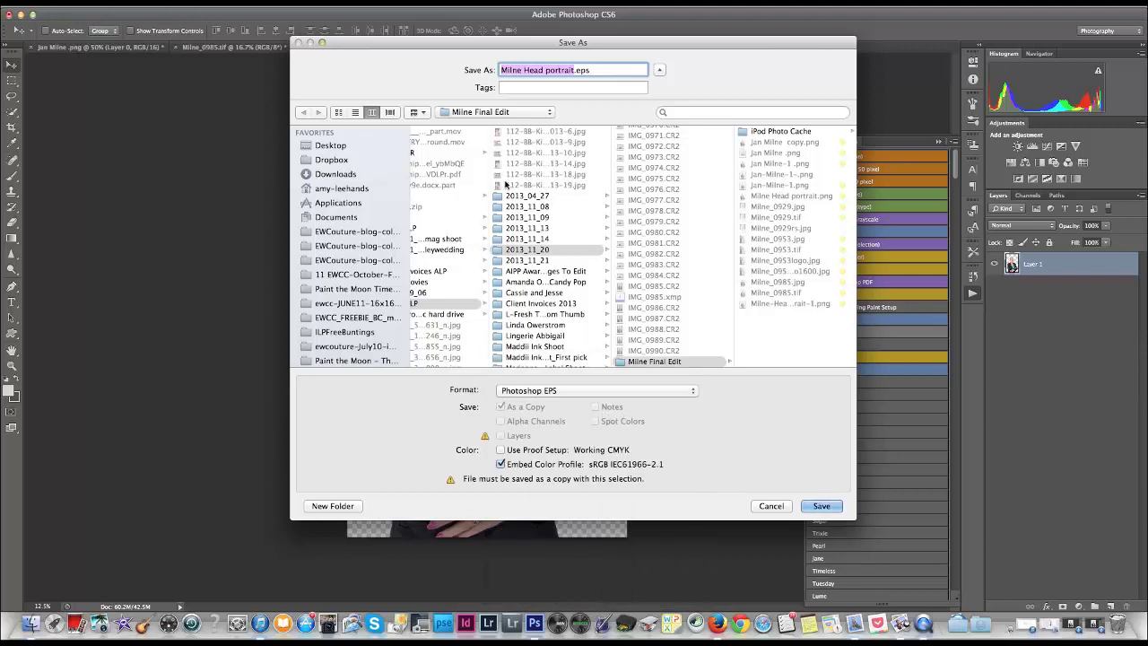
left_click(526, 86)
left_click(527, 128)
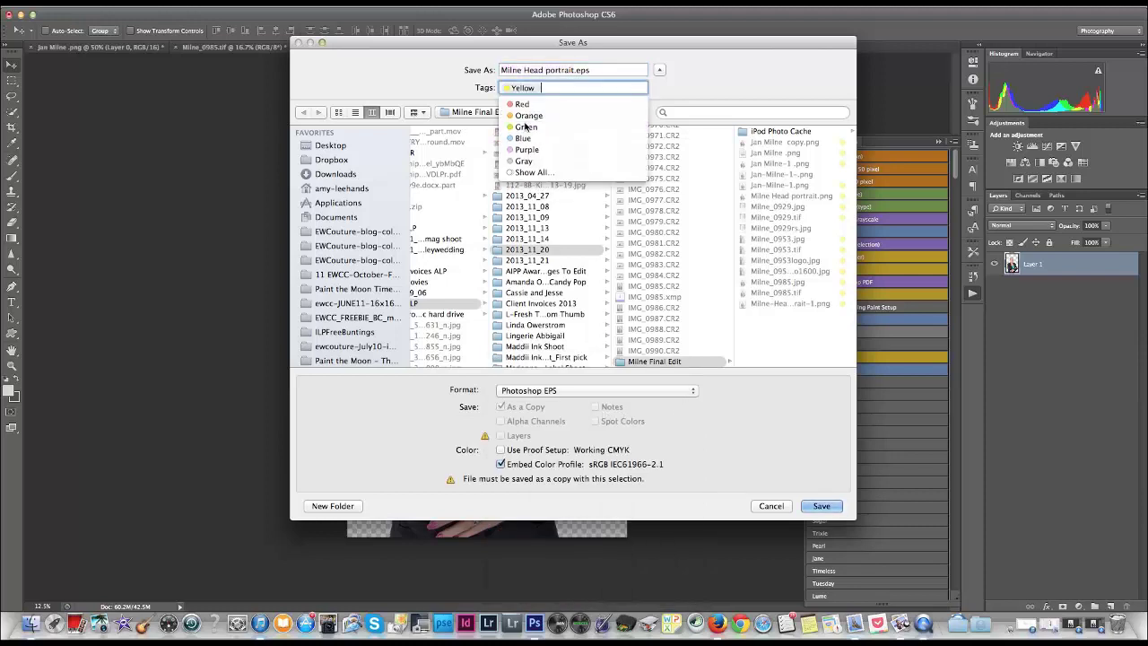
left_click(678, 94)
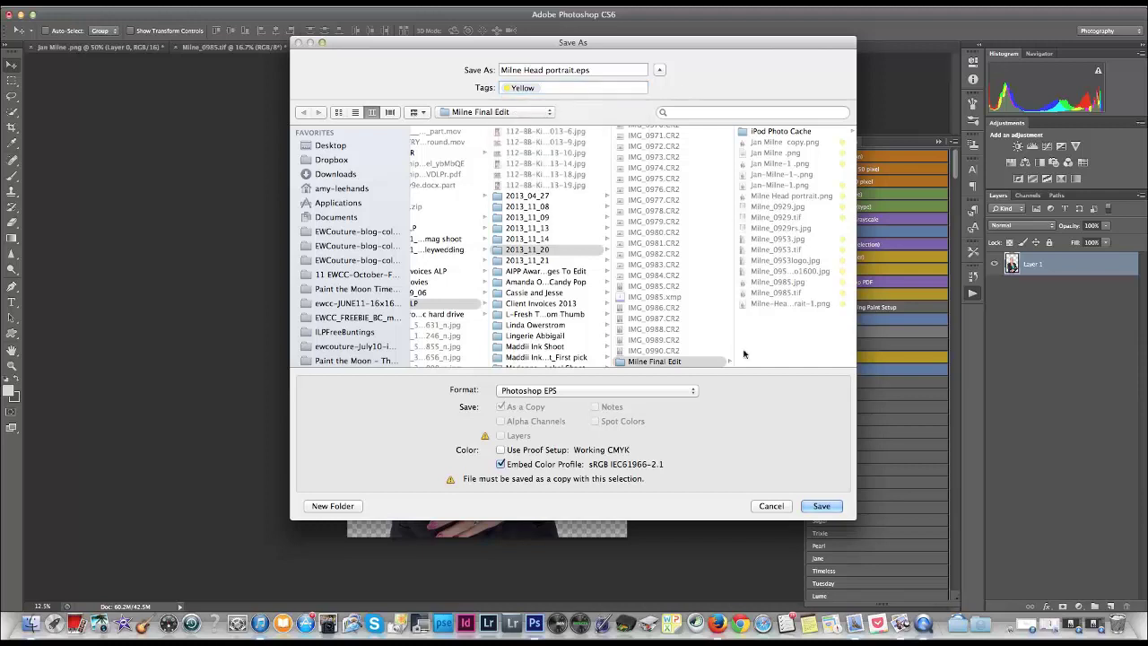
left_click(821, 506)
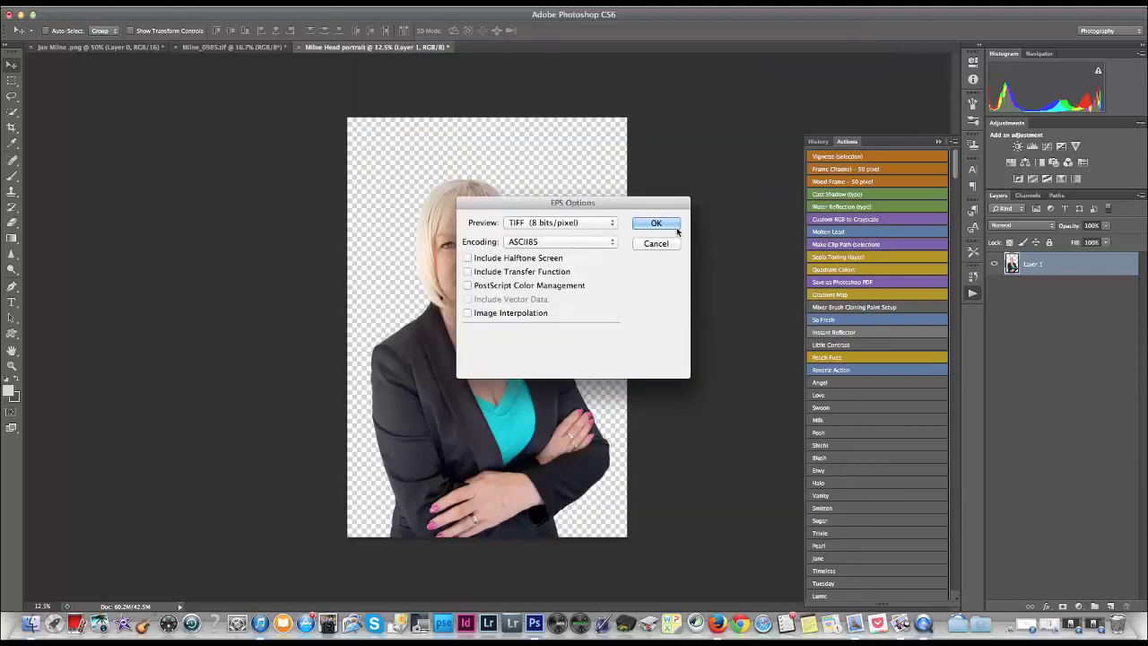
Keep the TIFF (8 bits/pixel) preview and ASCII85 encoding in EPS Options and confirm.
left_click(610, 227)
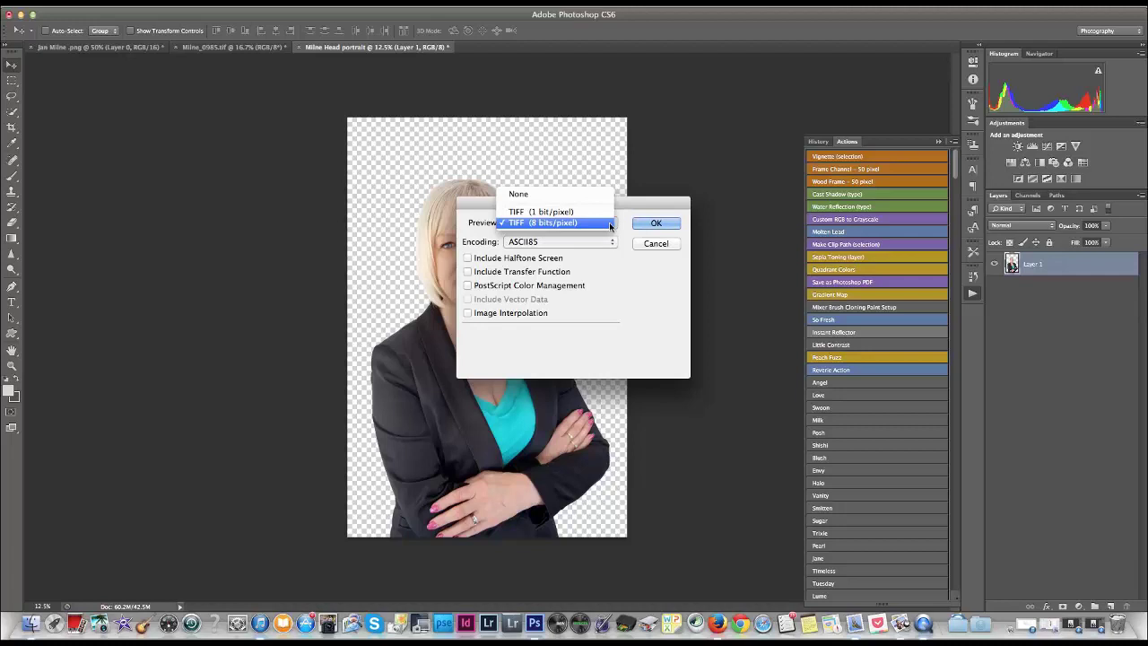
left_click(611, 223)
left_click(607, 243)
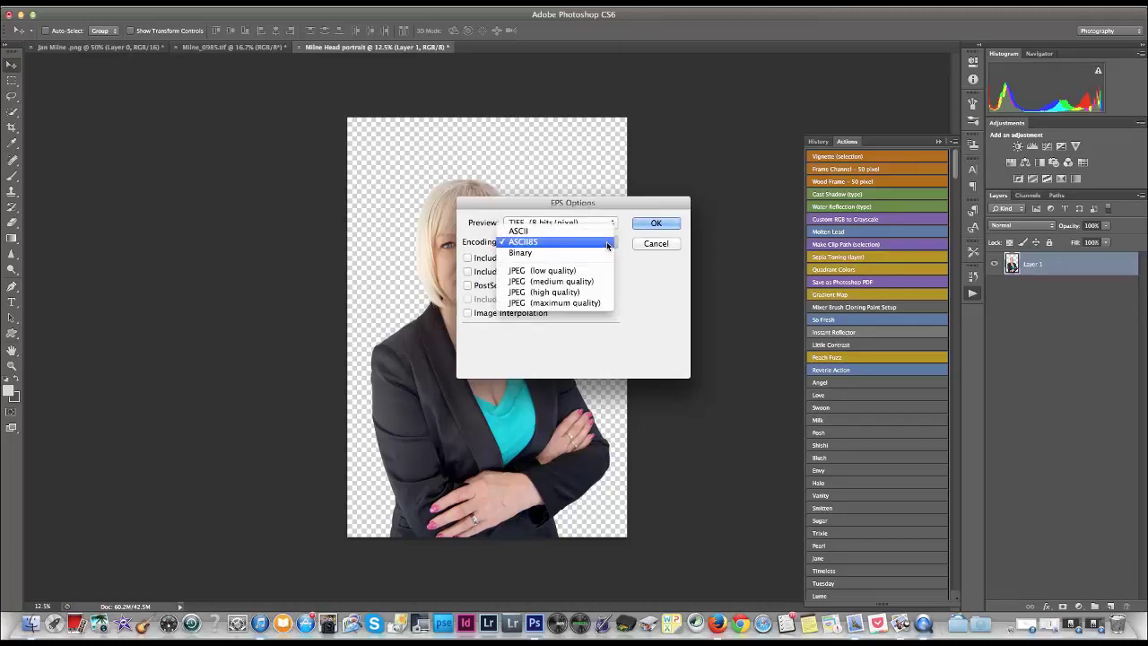
left_click(607, 243)
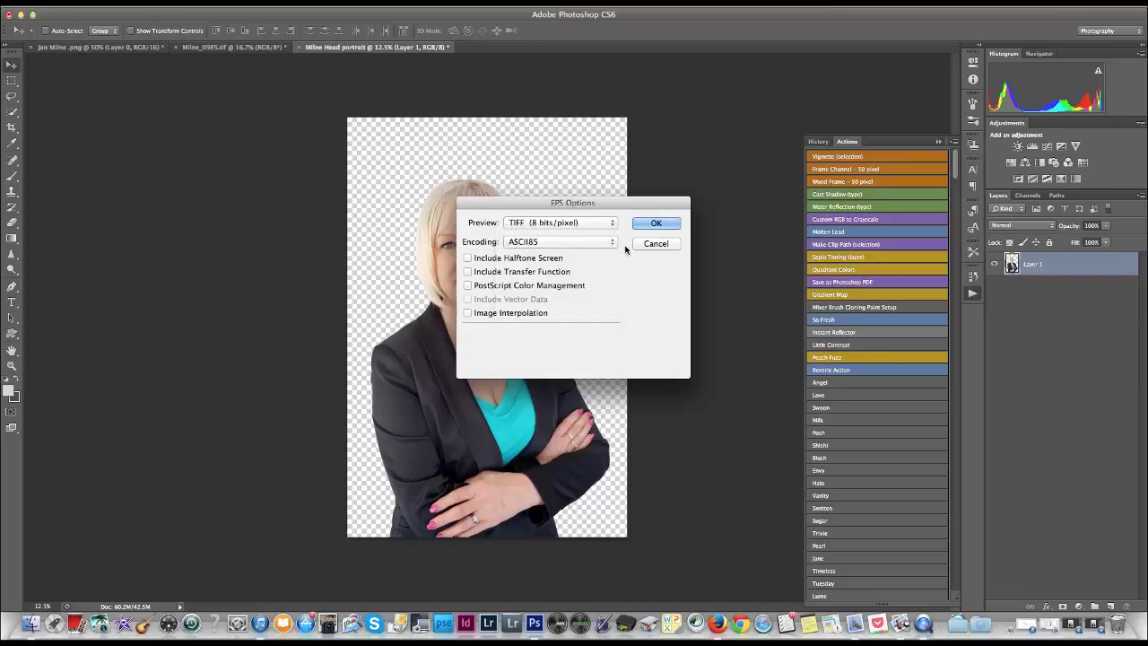
left_click(655, 226)
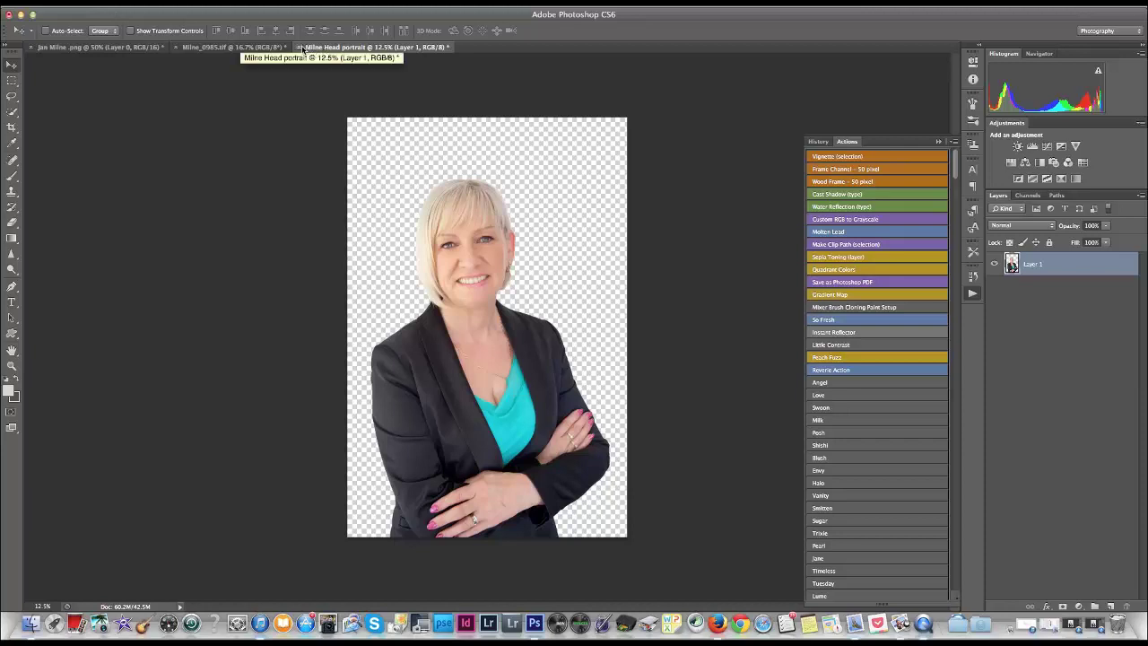
Close the portrait document, saving its changes as the layered Milne Head portrait.psd.
left_click(301, 47)
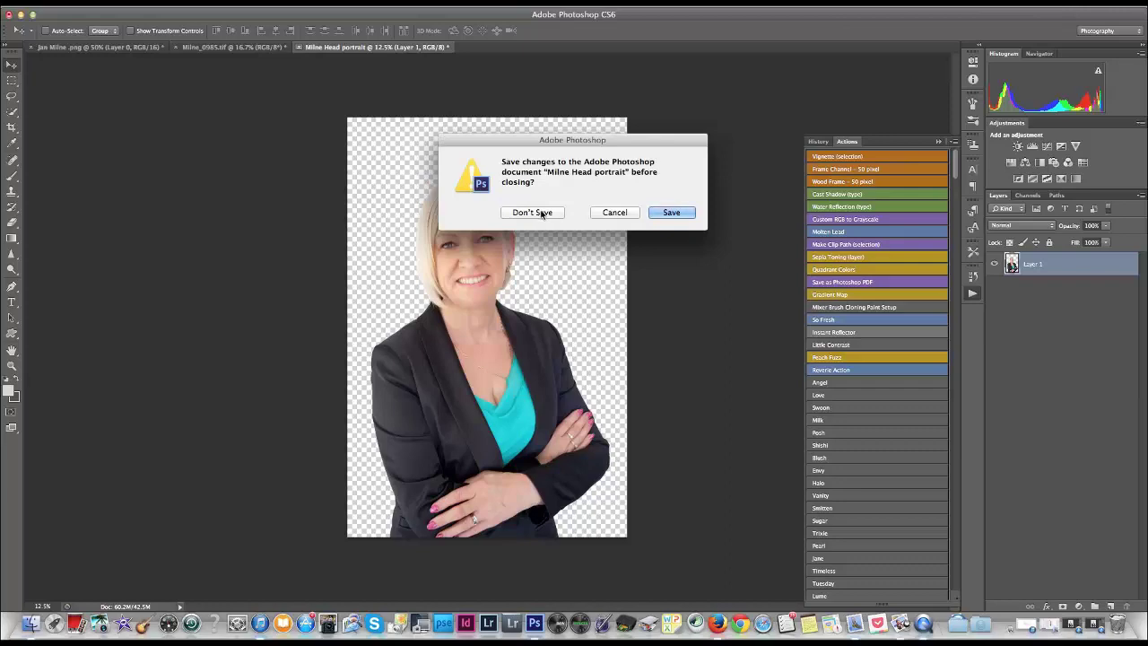
left_click(671, 213)
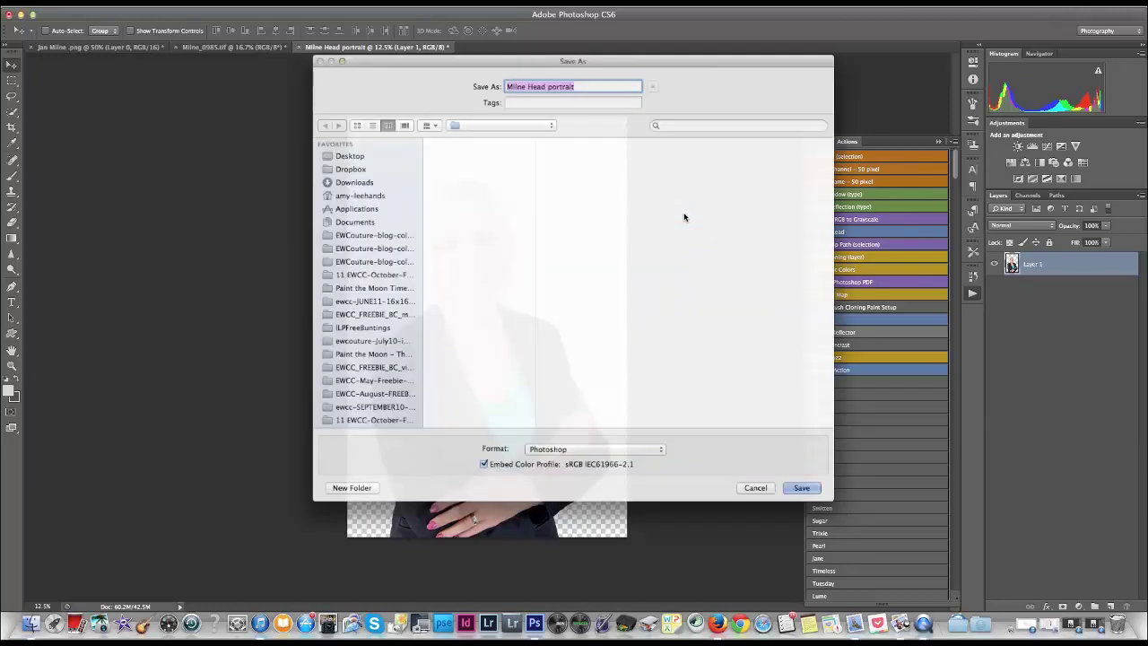
key("Return")
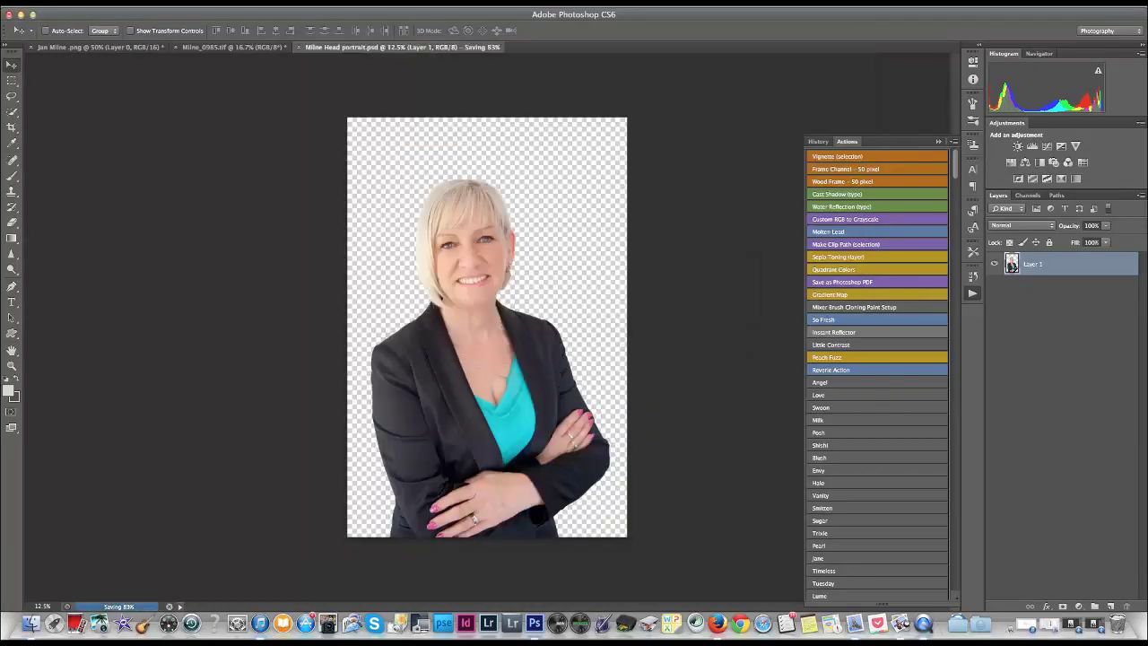
Bring the original Milne_0985.tif photo back into view.
left_click(103, 2)
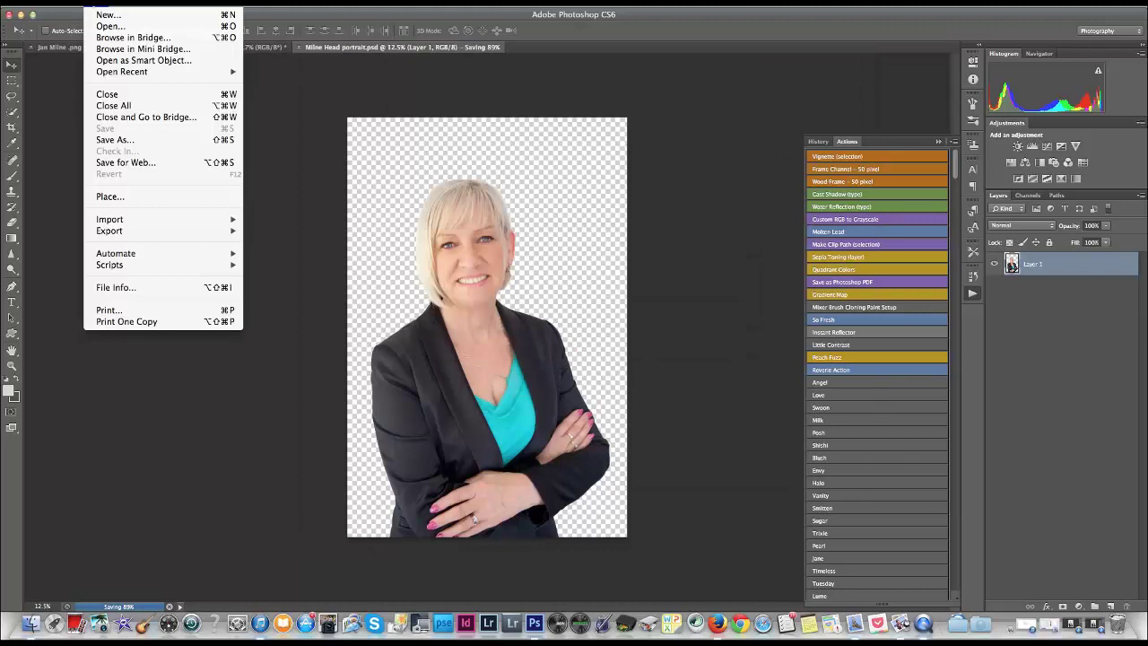
left_click(49, 100)
left_click(216, 47)
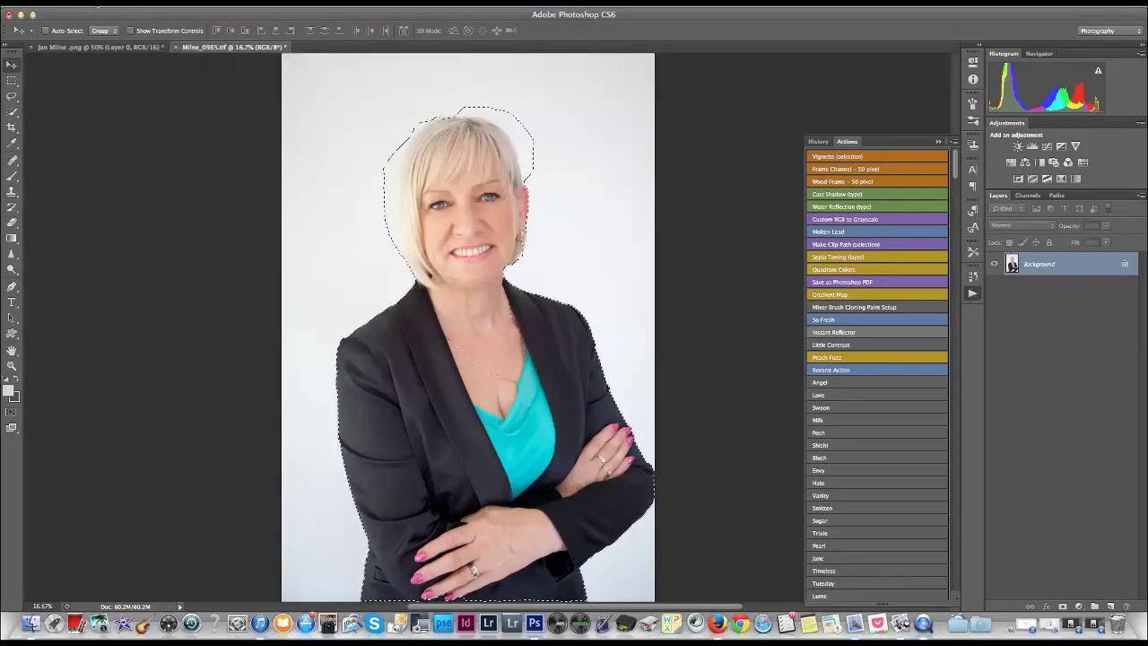
Open Milne-Head-portrait-1.png from the Milne Final Edit folder, browsing it as thumbnails.
left_click(98, 5)
left_click(904, 105)
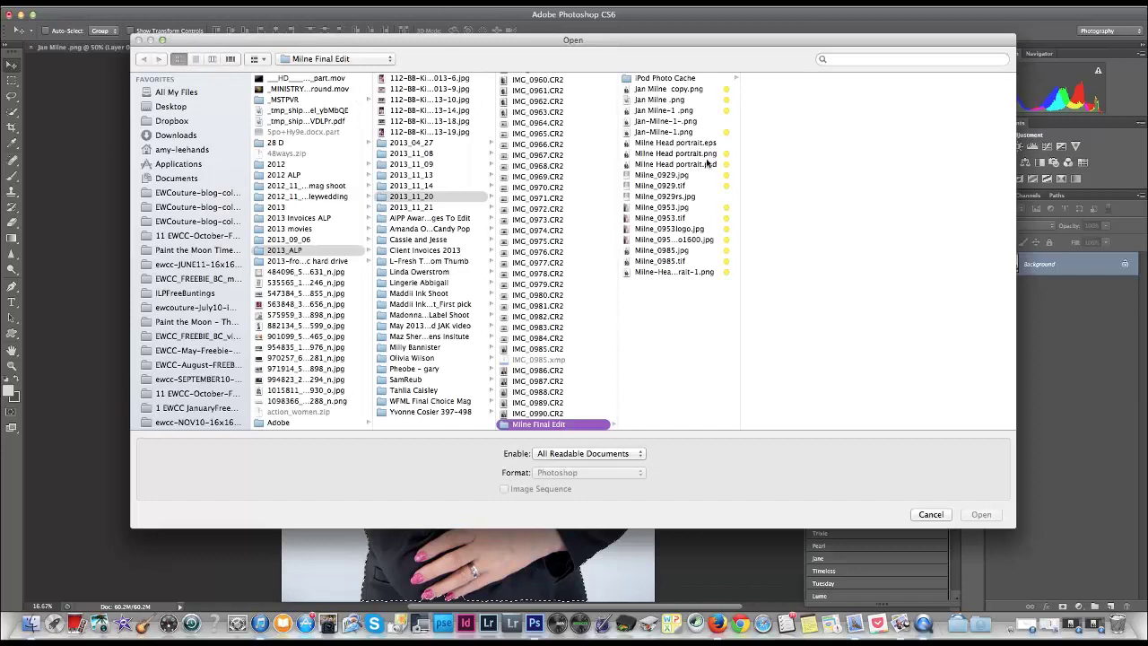
key("super+1")
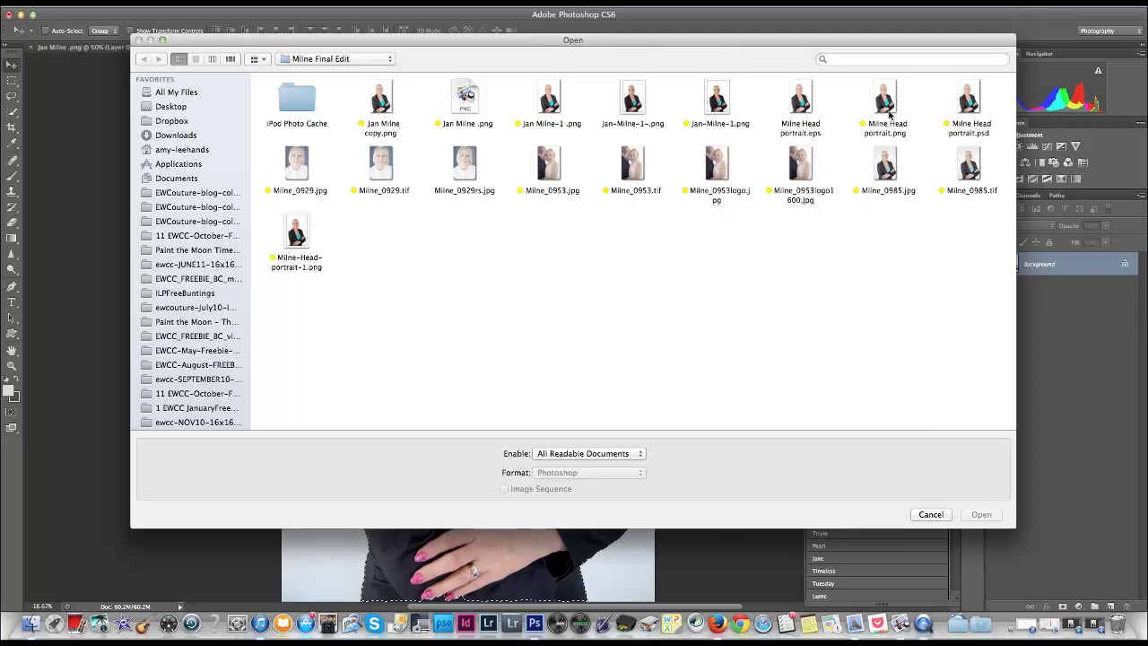
left_click(292, 232)
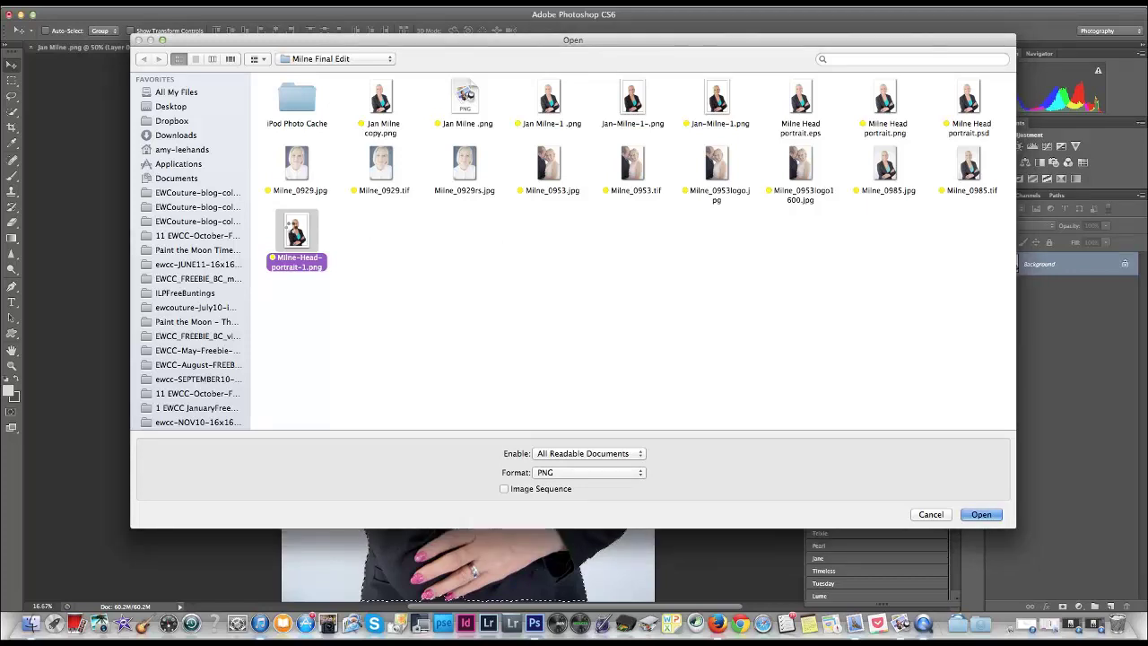
double_click(292, 231)
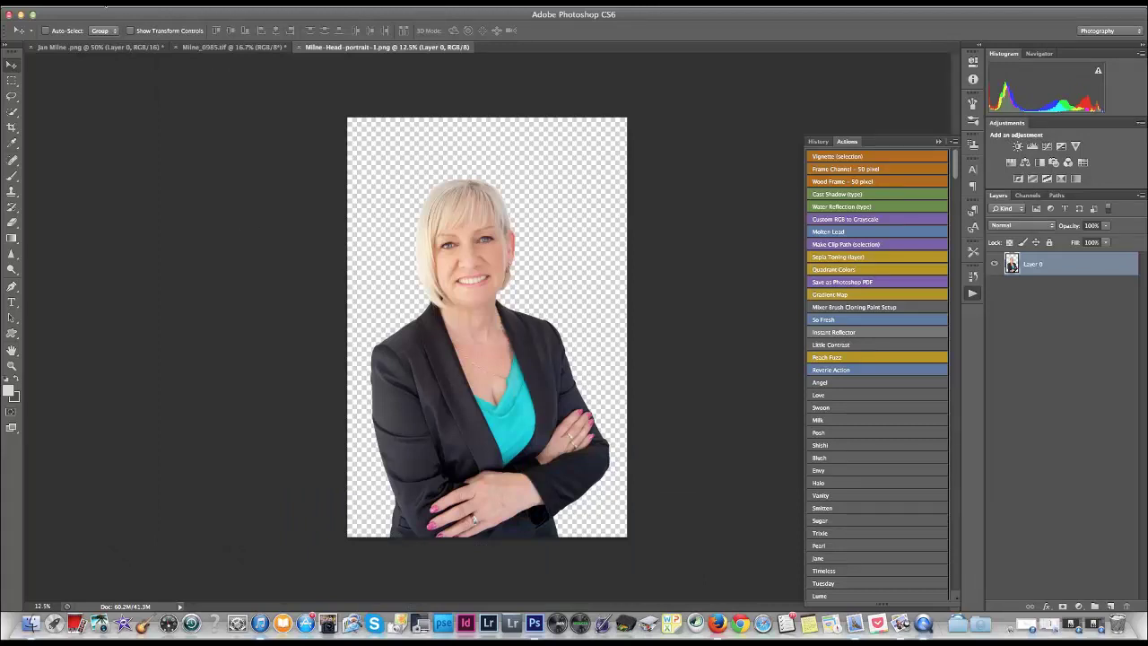
Set the image size to 300 ppi resolution and 1600 px height, giving 1067 × 1600.
left_click(103, 3)
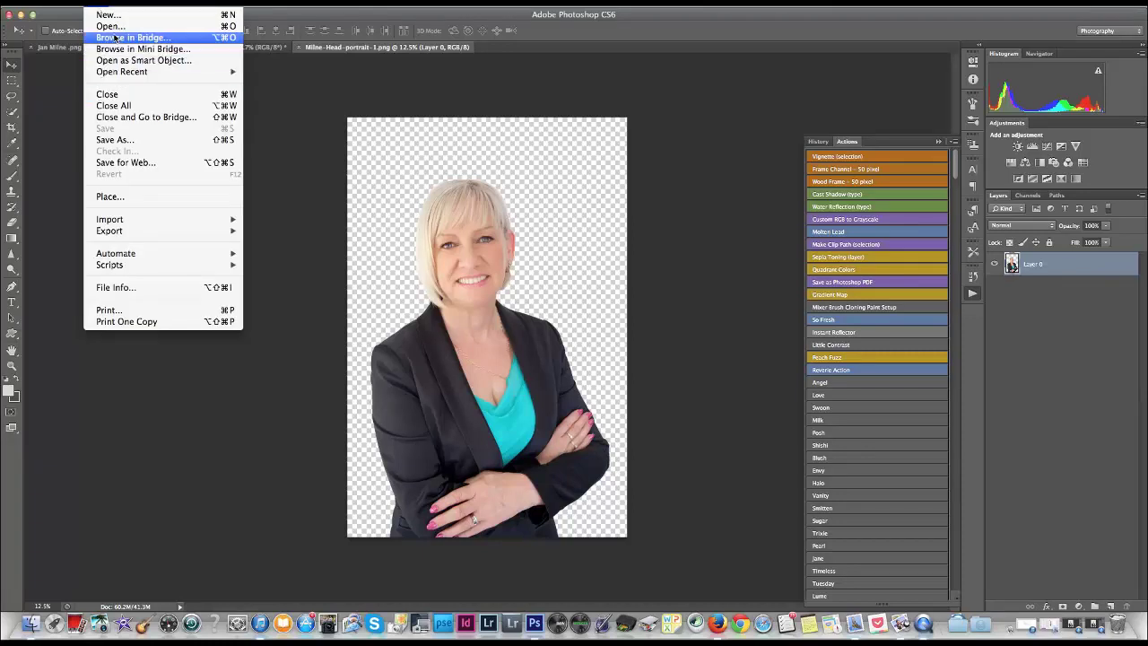
mouse_move(152, 2)
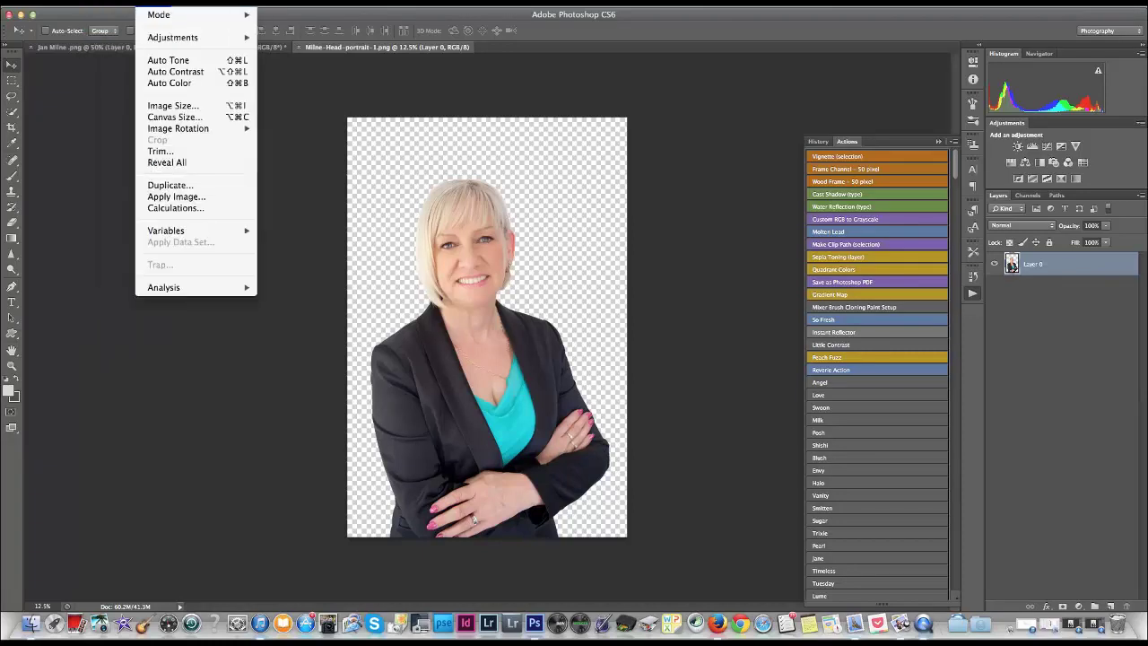
left_click(171, 107)
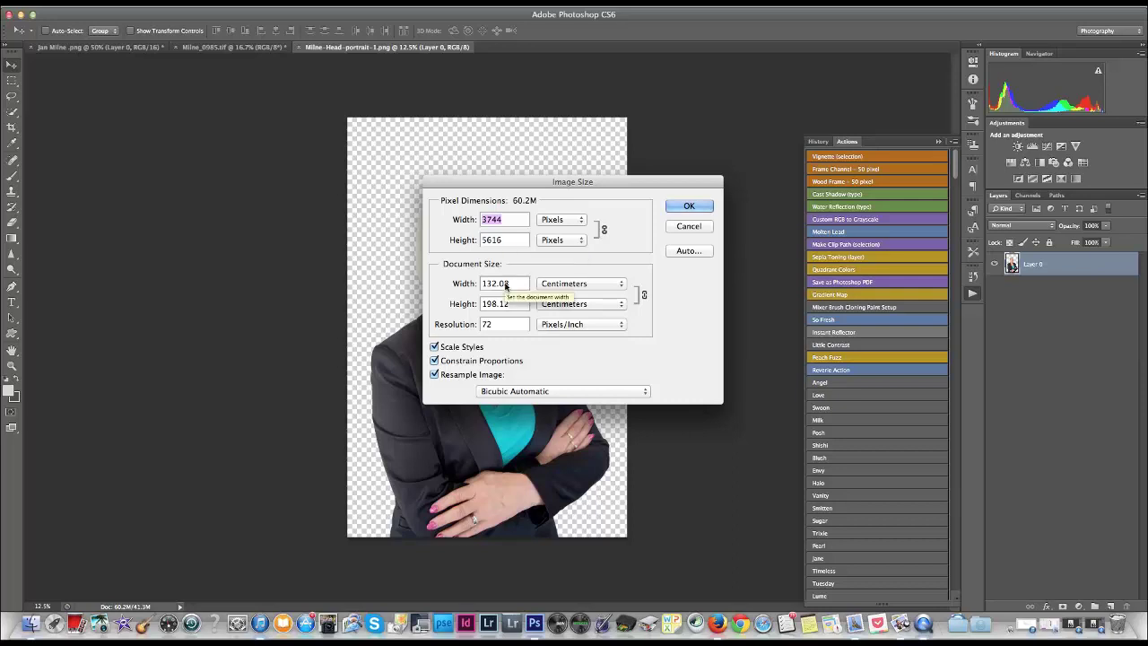
left_click(504, 325)
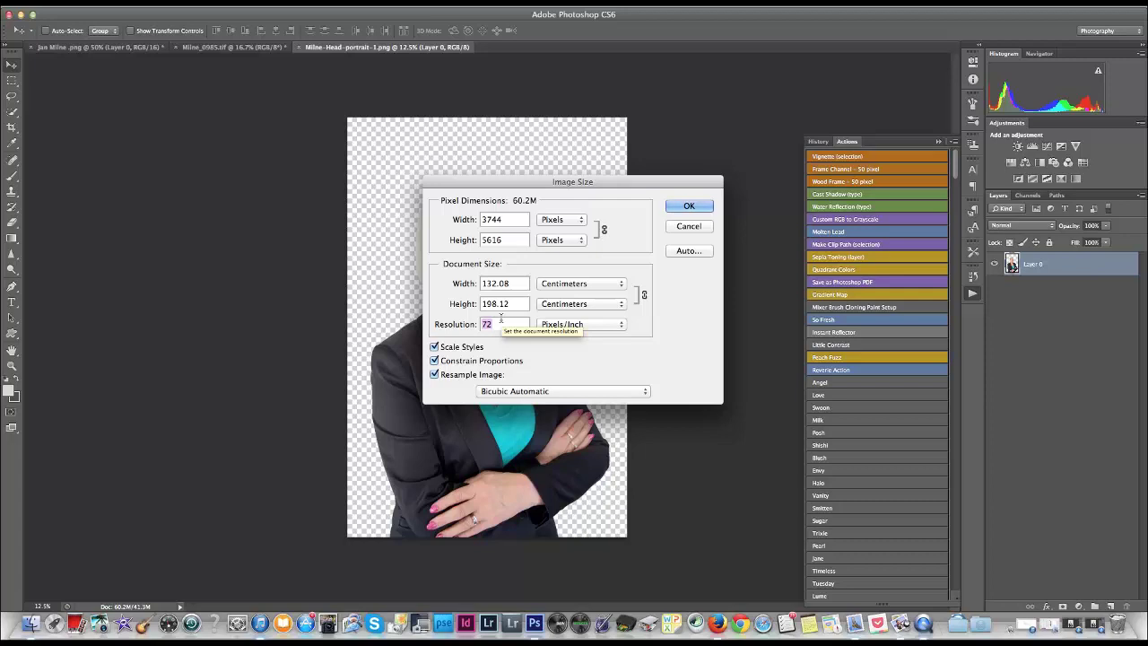
type("300")
double_click(513, 238)
type("1600")
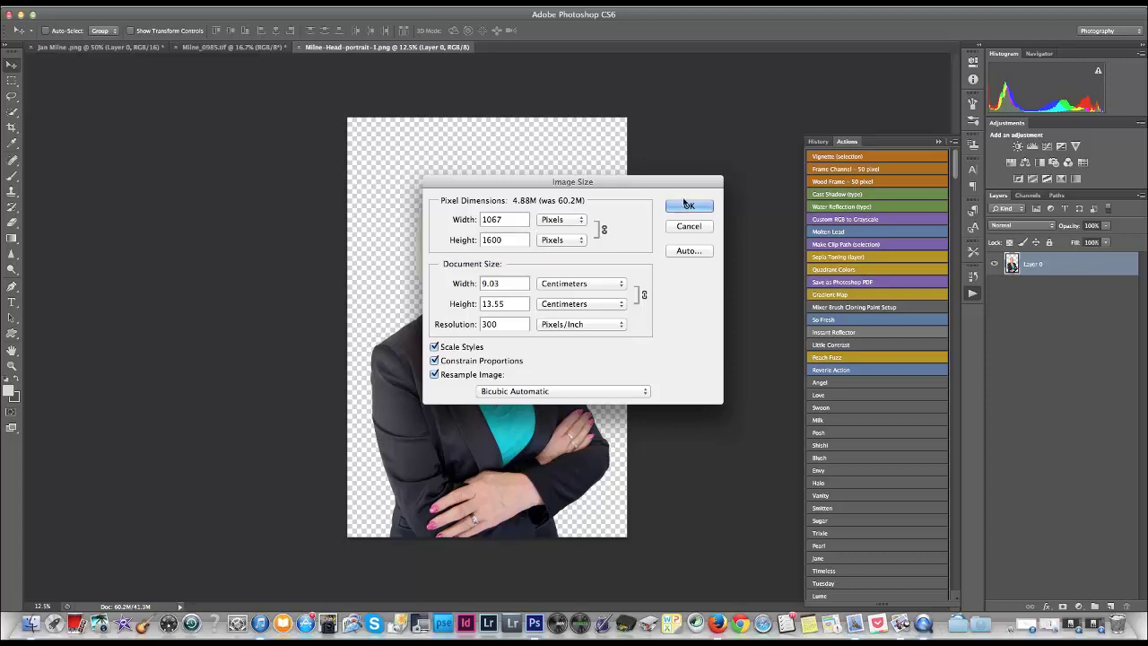
left_click(688, 205)
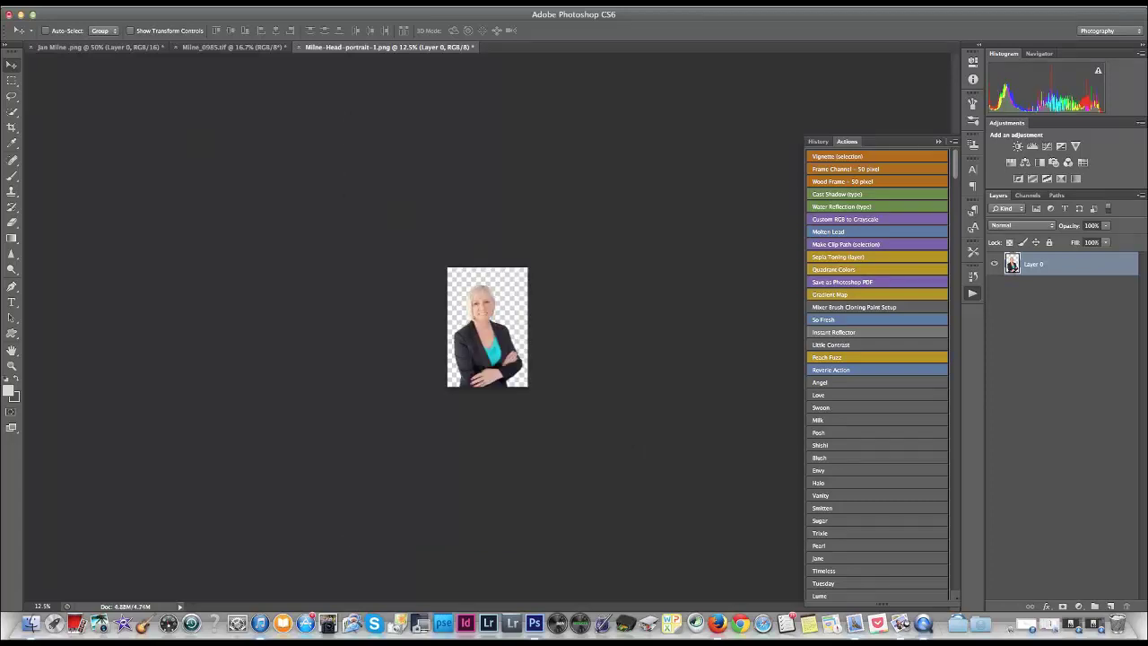
Export a PNG-24 for the web as Milne-Head-portrait-1rs.png with a Yellow tag.
left_click(101, 0)
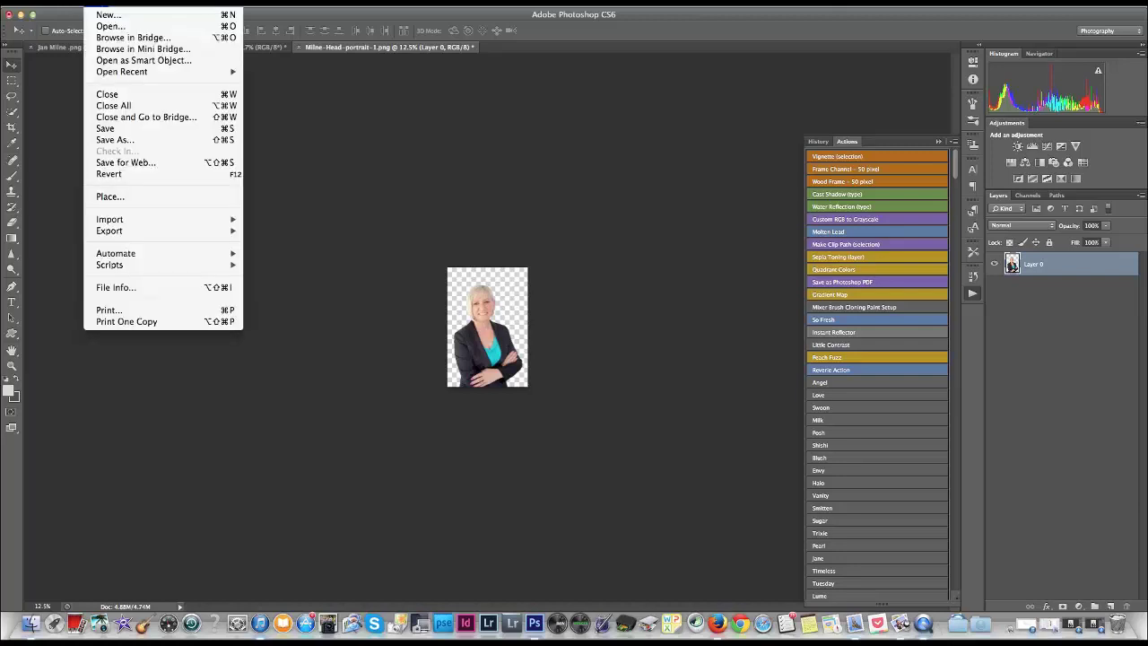
left_click(128, 164)
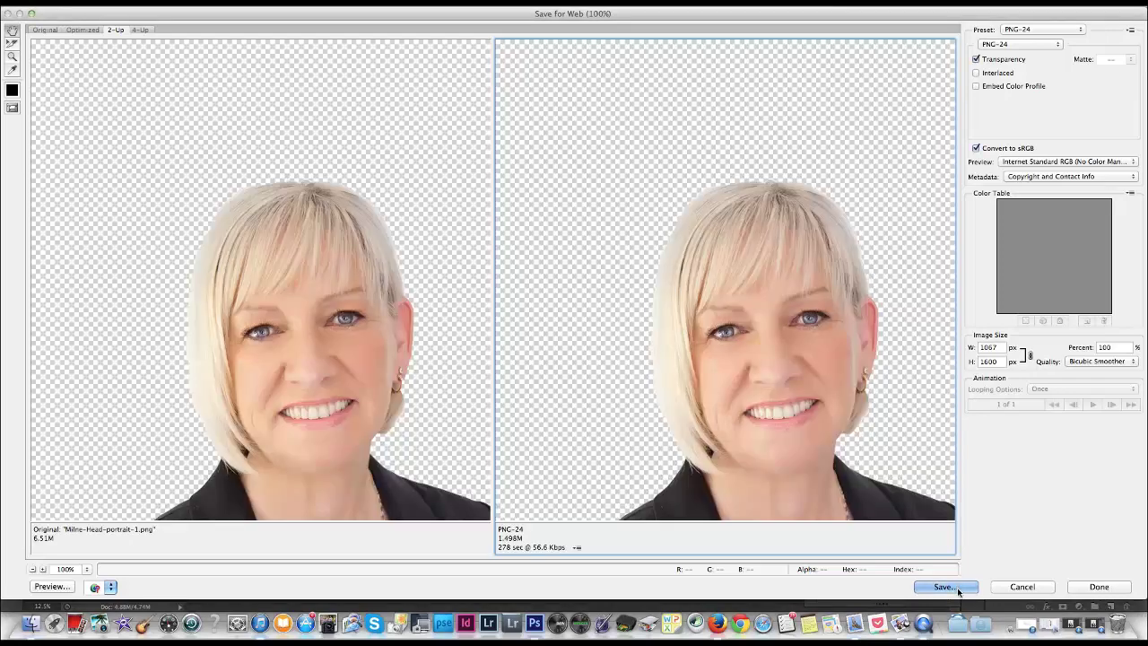
left_click(943, 588)
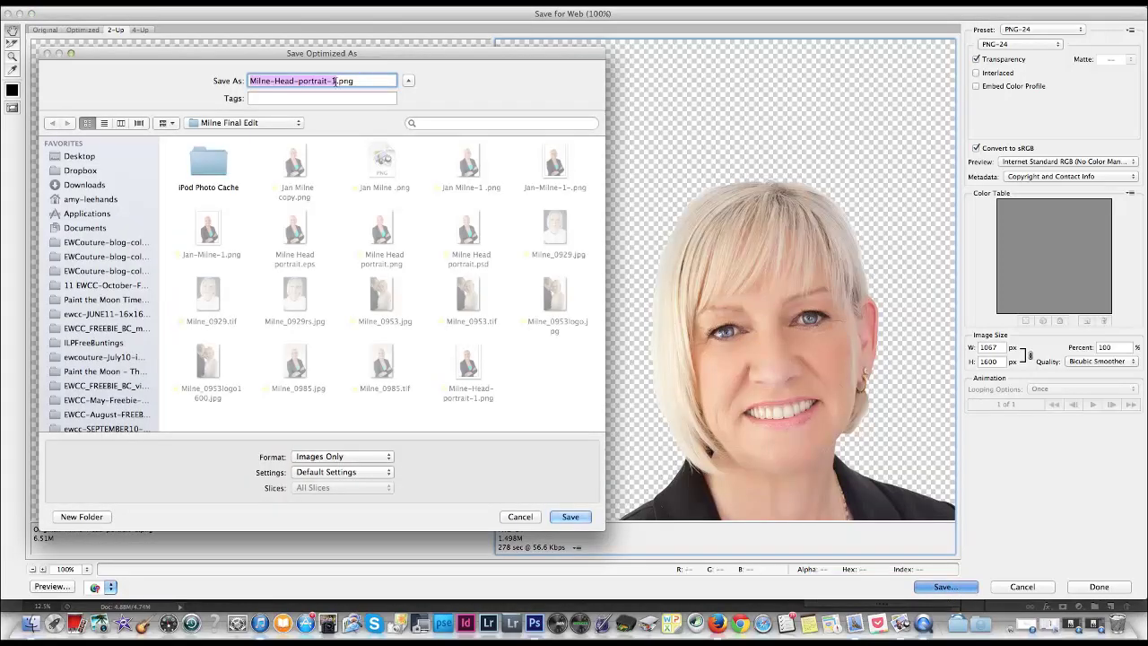
left_click(334, 81)
type("rs")
left_click(295, 98)
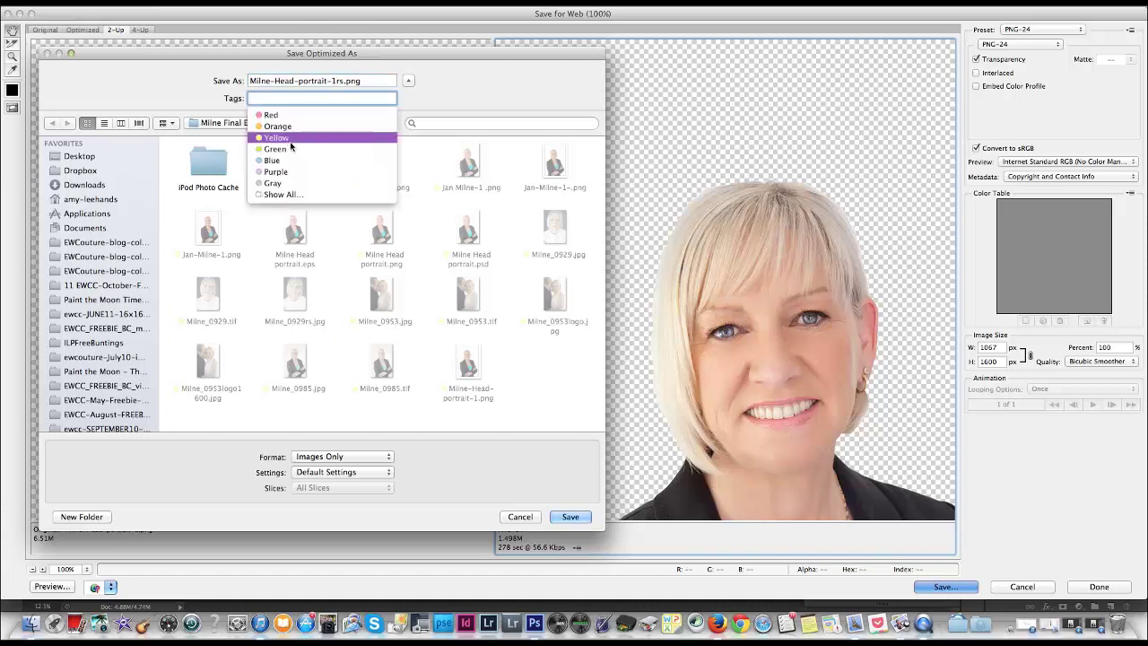
left_click(293, 137)
left_click(570, 516)
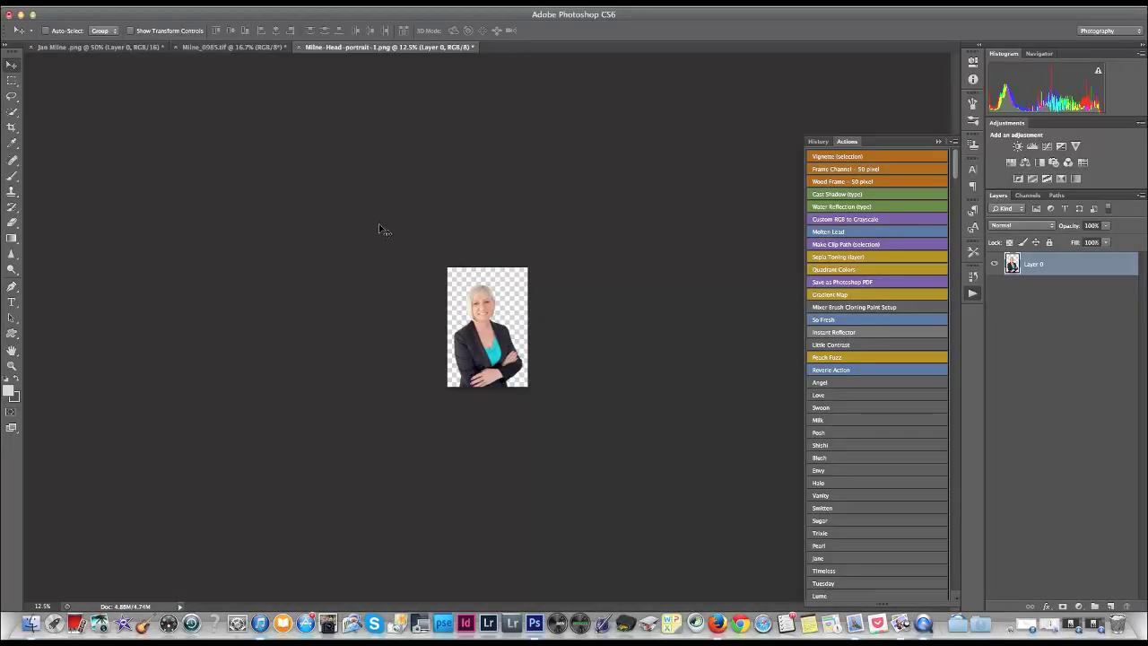
Zoom into the cut-out, then step backward on Milne_0985.tif to remove its selection.
key("super+equal")
key("super+equal")
key("super+equal")
key("super+equal")
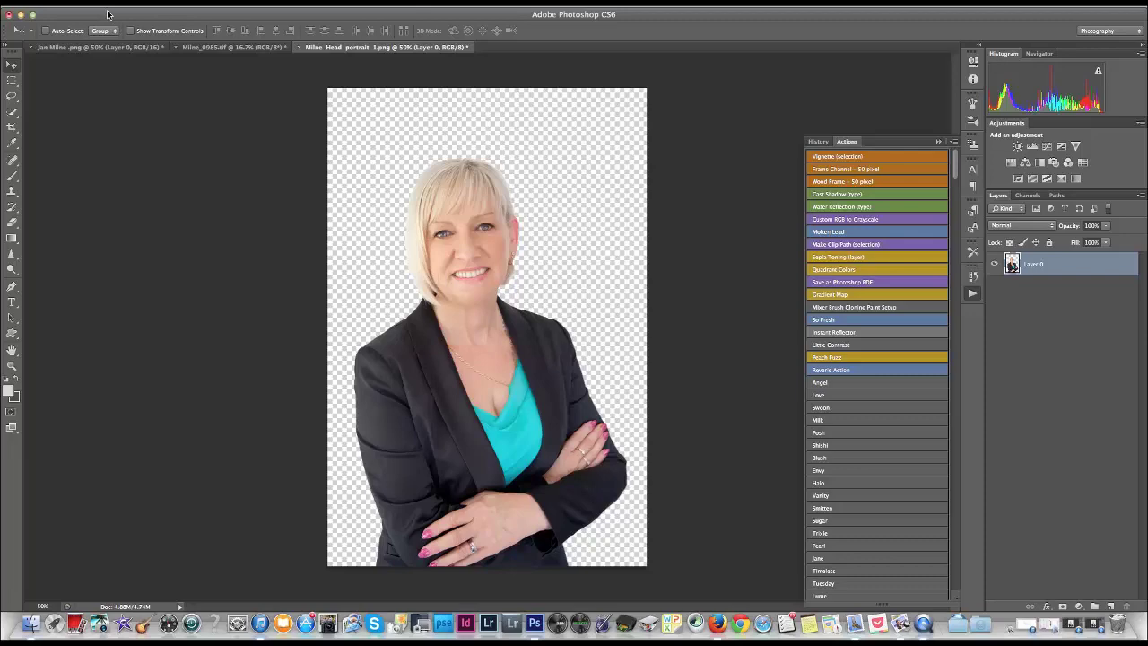
key("super+equal")
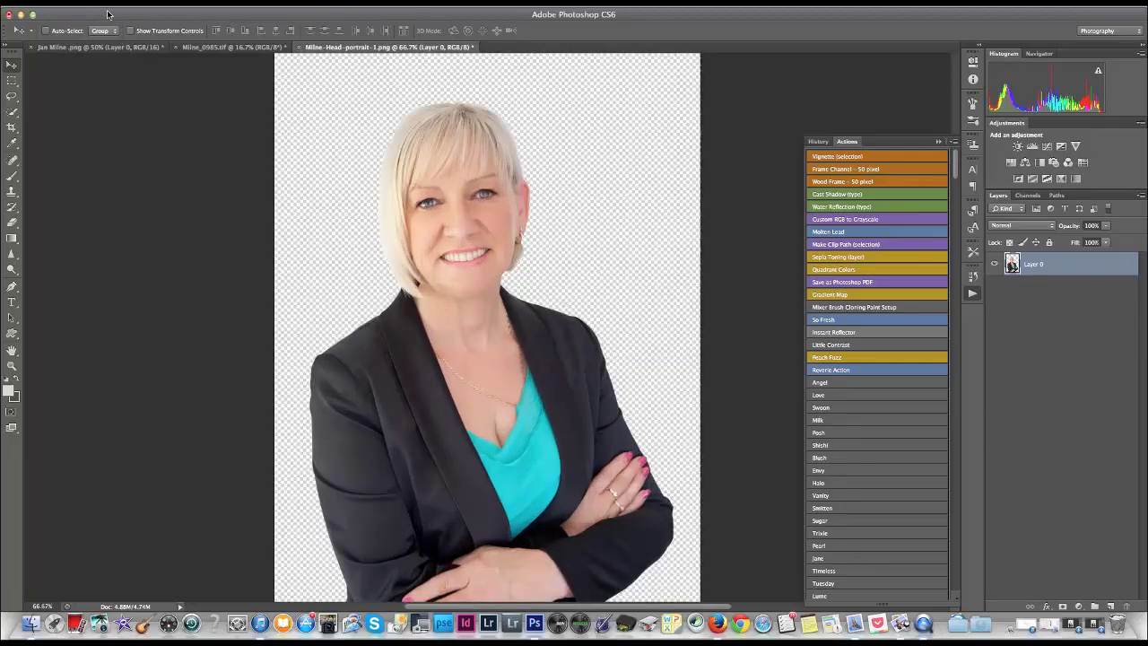
left_click(219, 50)
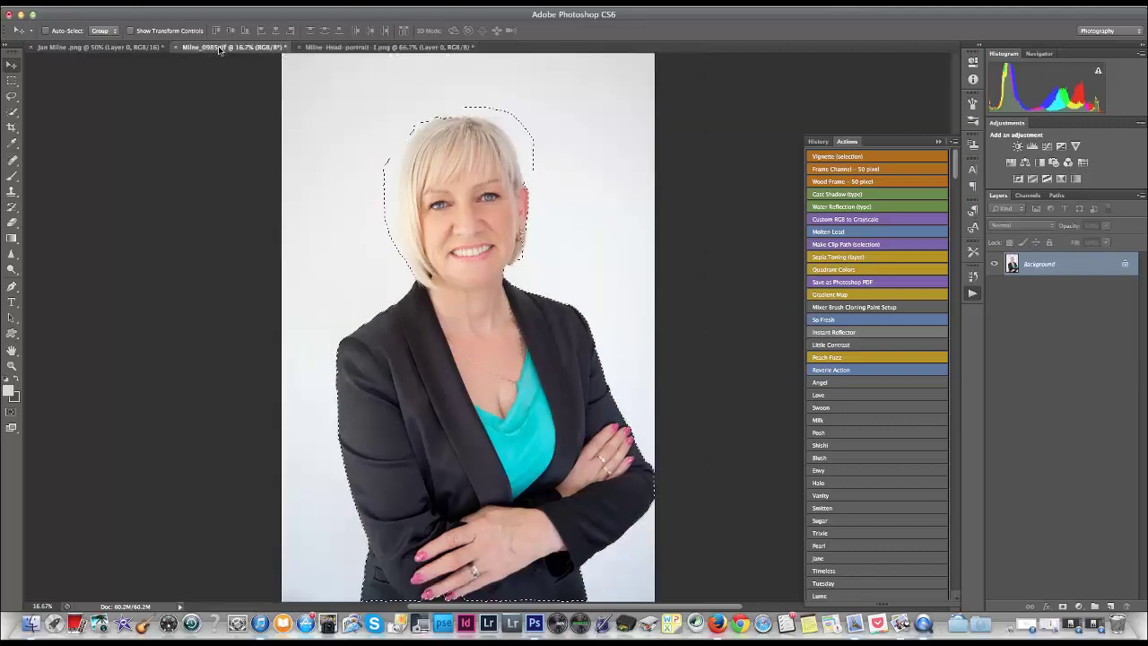
left_click(120, 8)
left_click(134, 35)
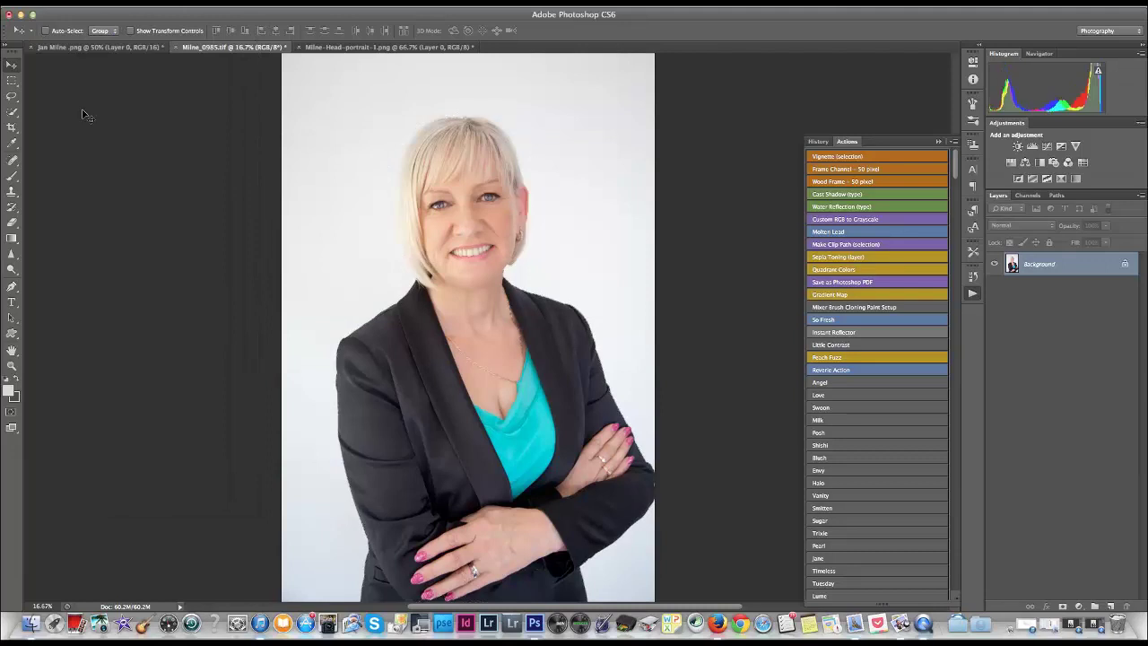
Compare the cut-out Milne-Head-portrait-1.png against the original Milne_0985.tif photo.
left_click(356, 48)
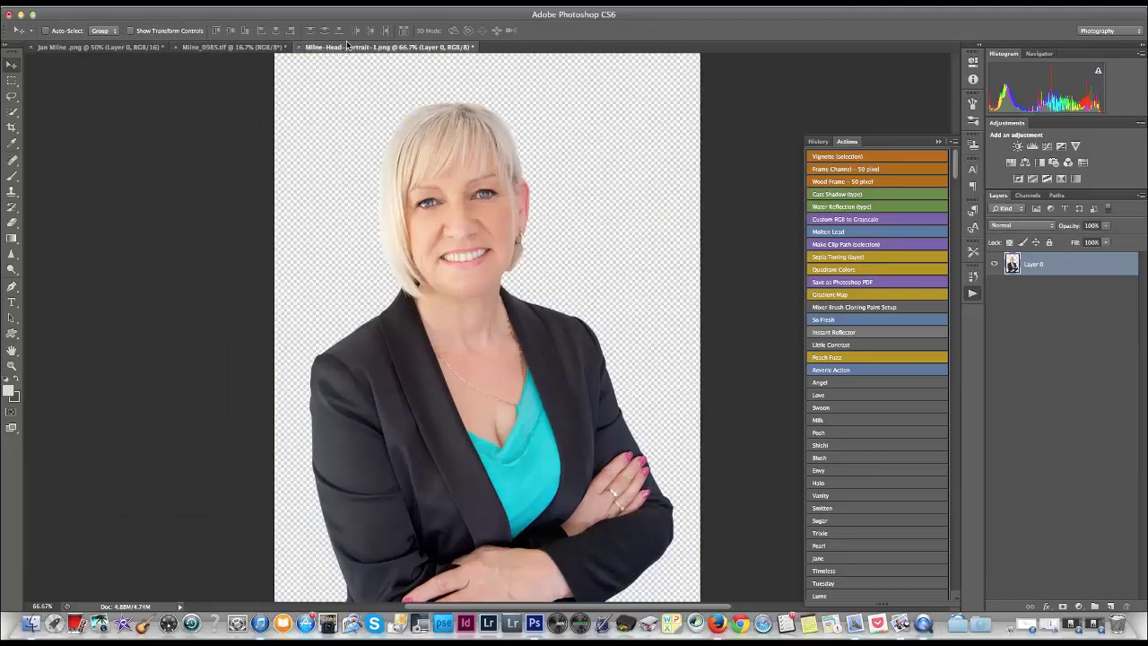
key("super+minus")
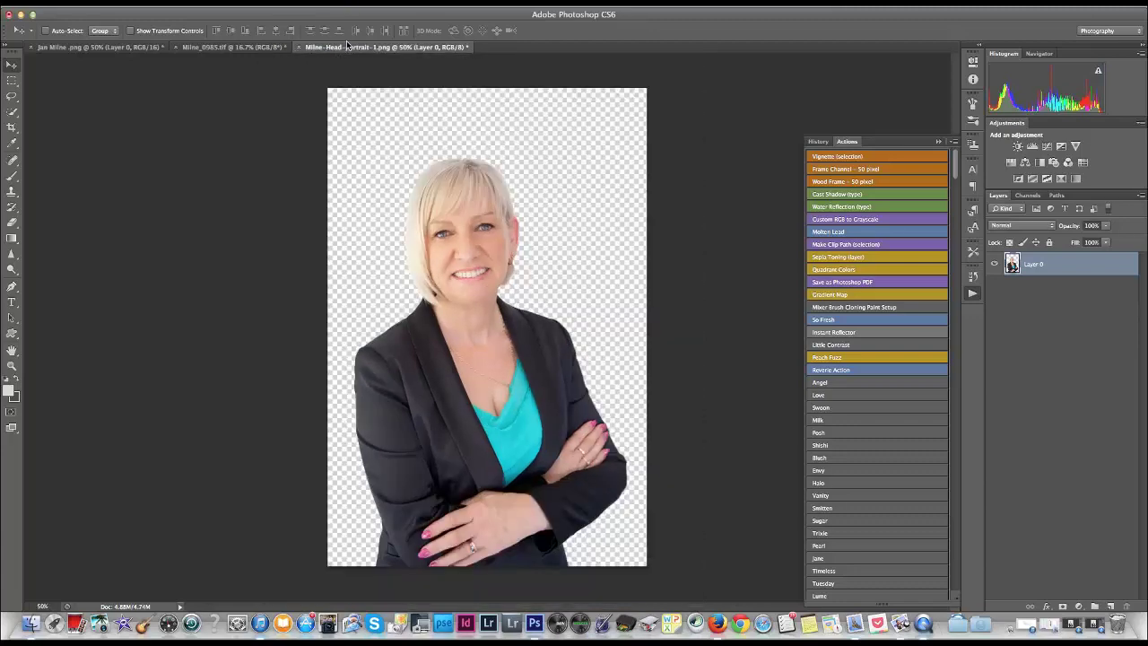
left_click(263, 49)
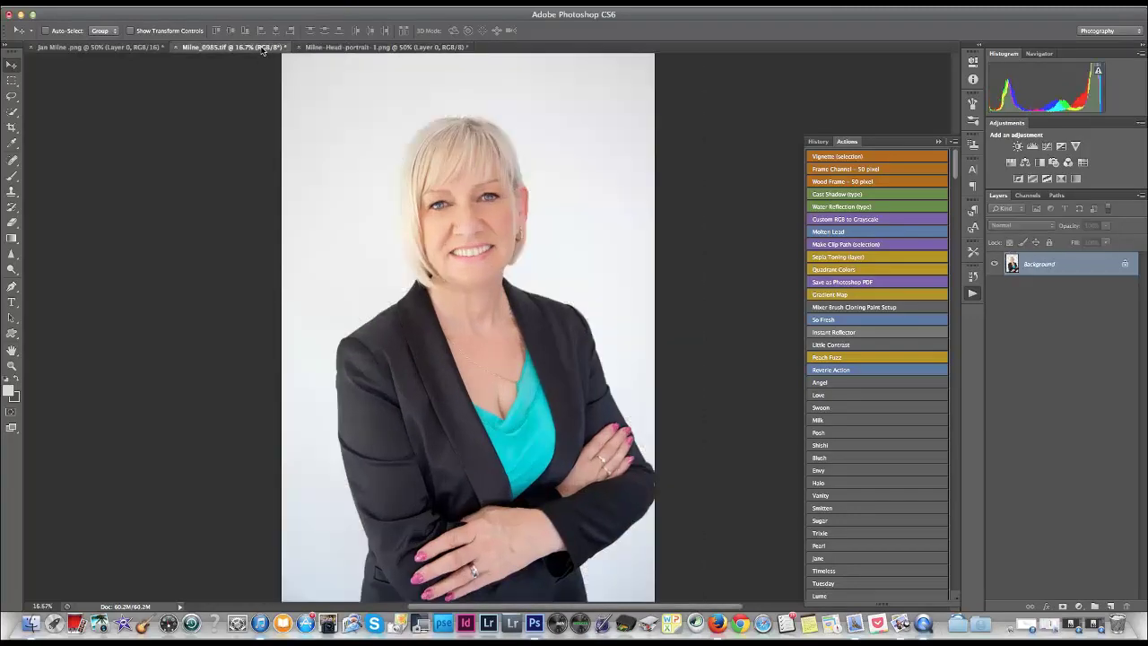
left_click(380, 48)
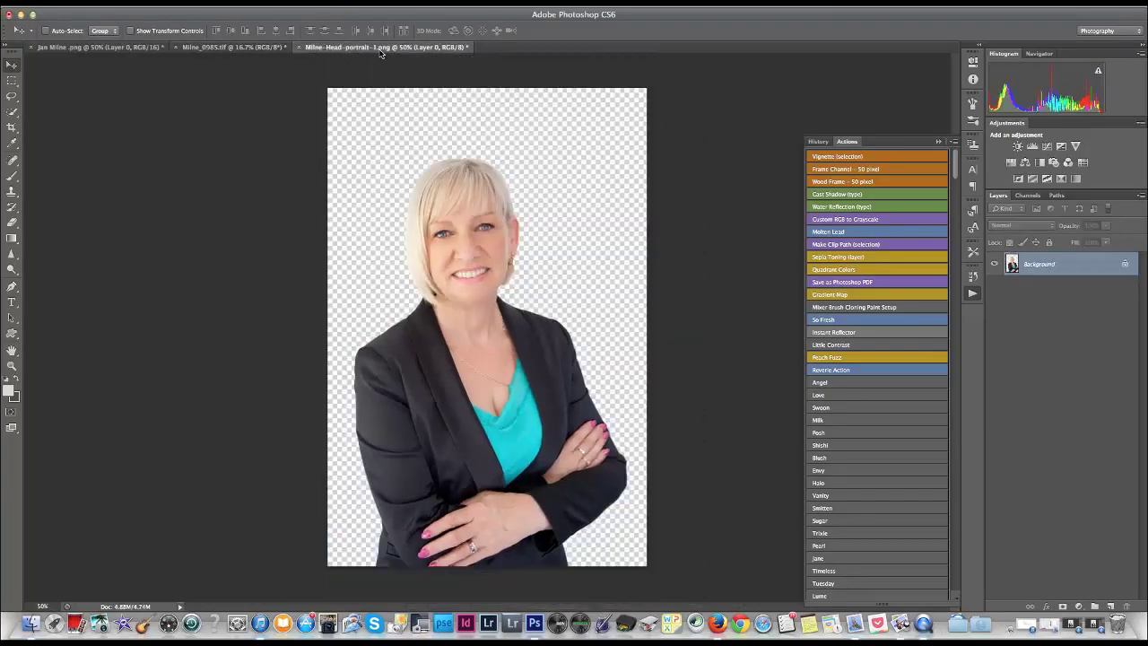
left_click(285, 47)
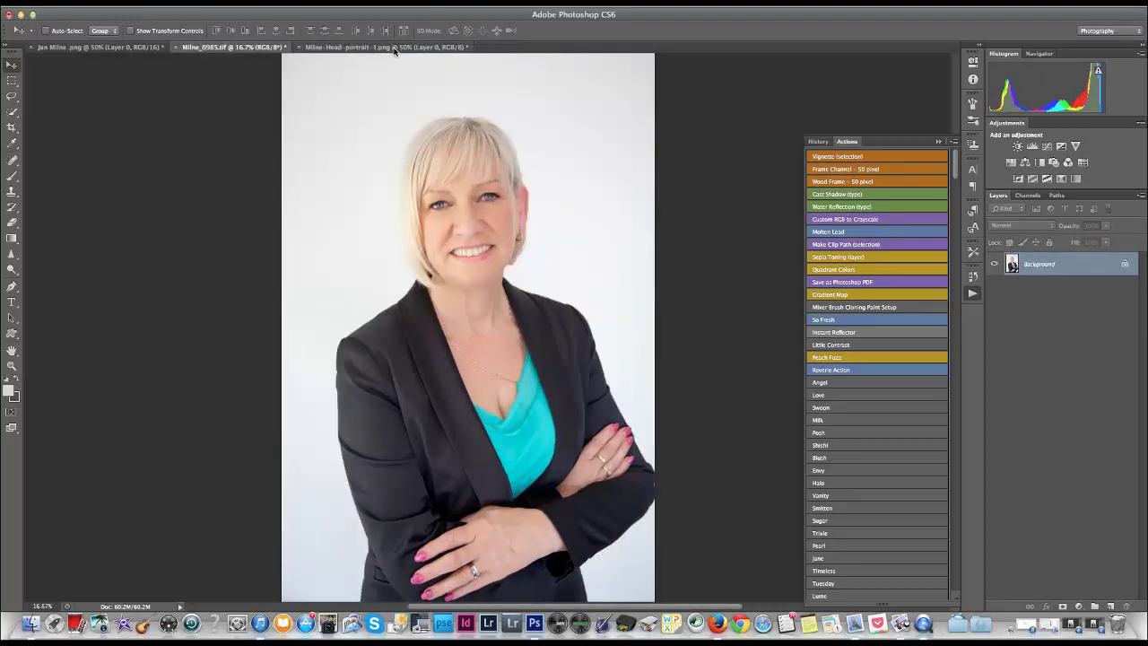
left_click(393, 47)
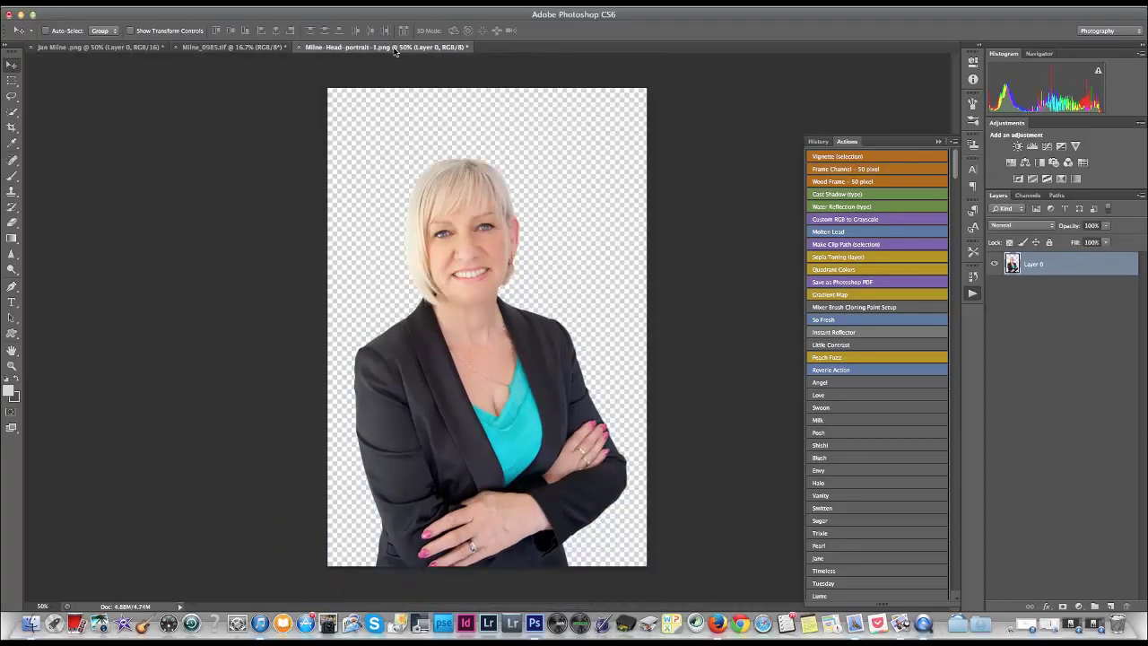